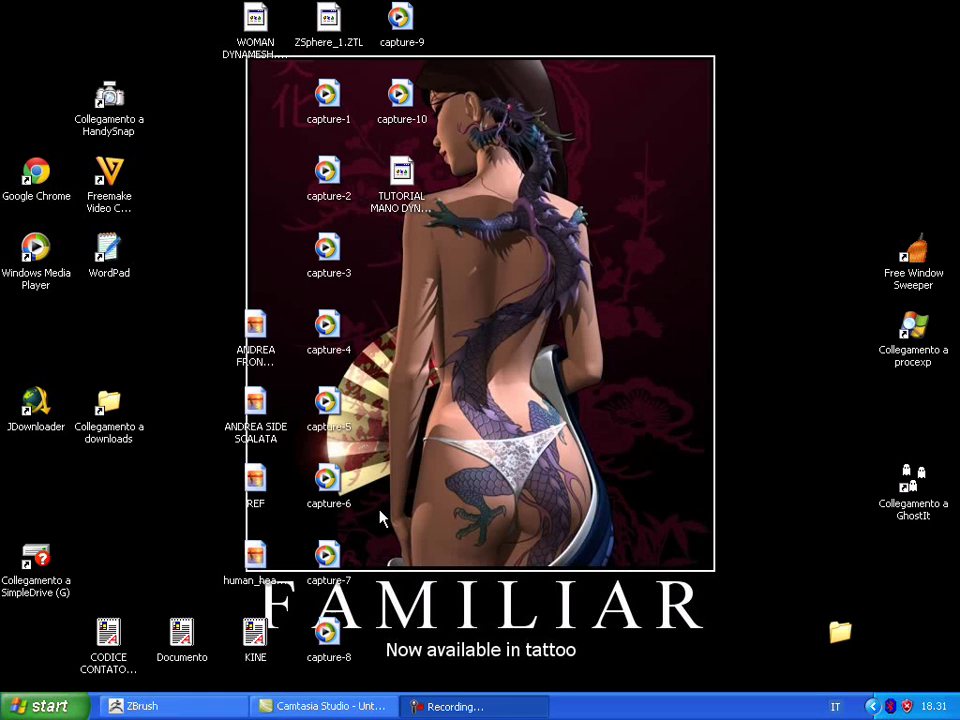
# Bring ZBrush back to the front with the TUTORIAL MANO DYNAMESH hand sculpt loaded
pyautogui.click(201, 712)
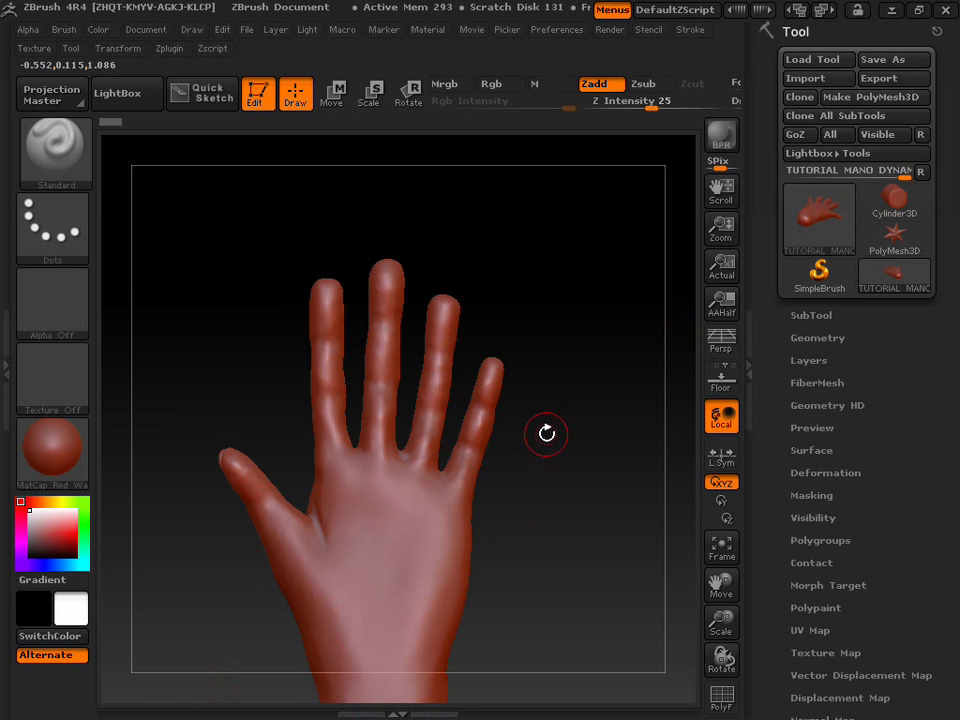
# Divide the hand mesh to subdivision level 3 and make Crumple the active brush
pyautogui.click(800, 337)
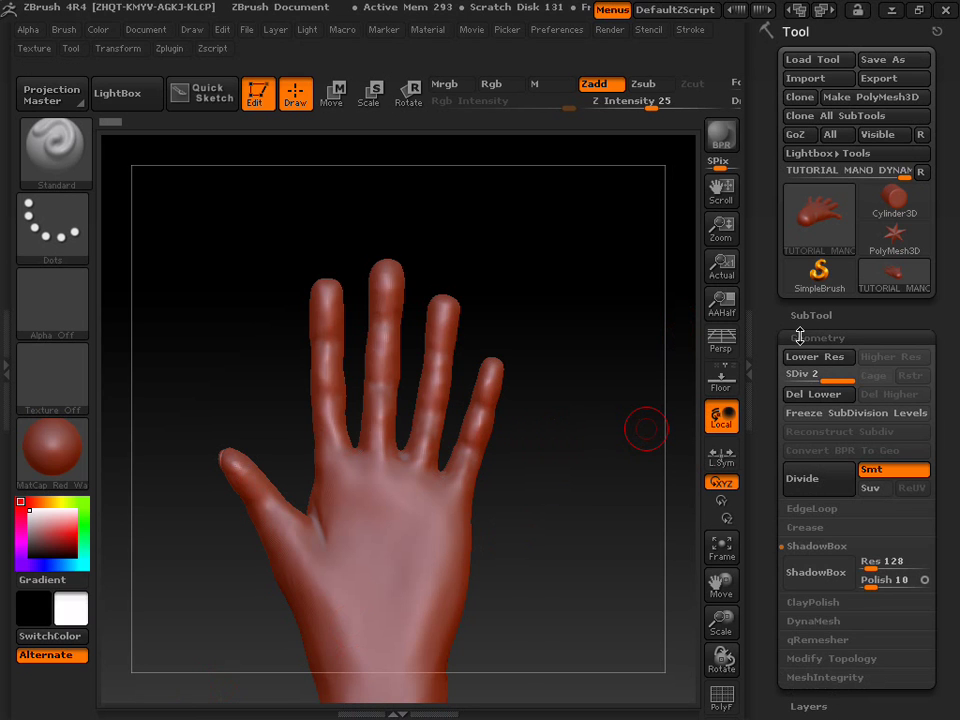
pyautogui.click(819, 474)
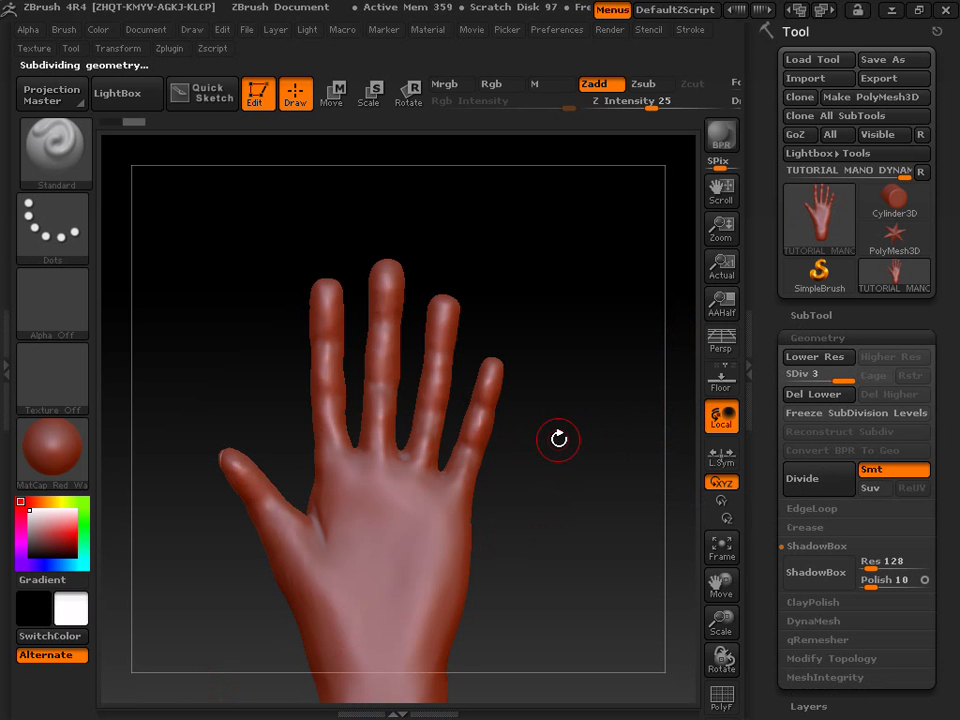
pyautogui.click(55, 150)
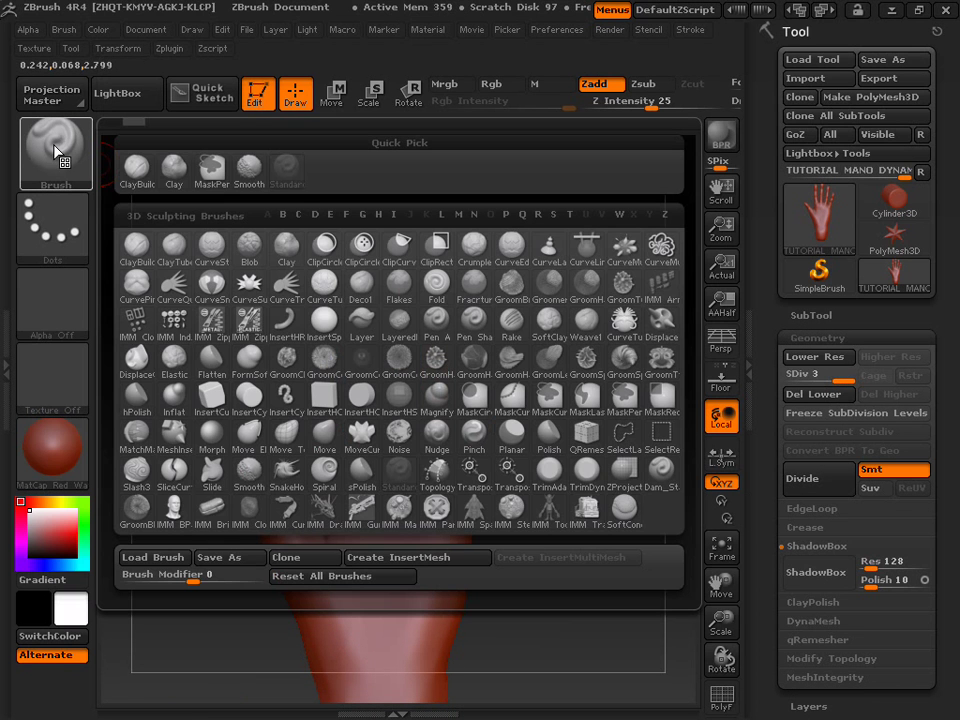
pyautogui.click(476, 256)
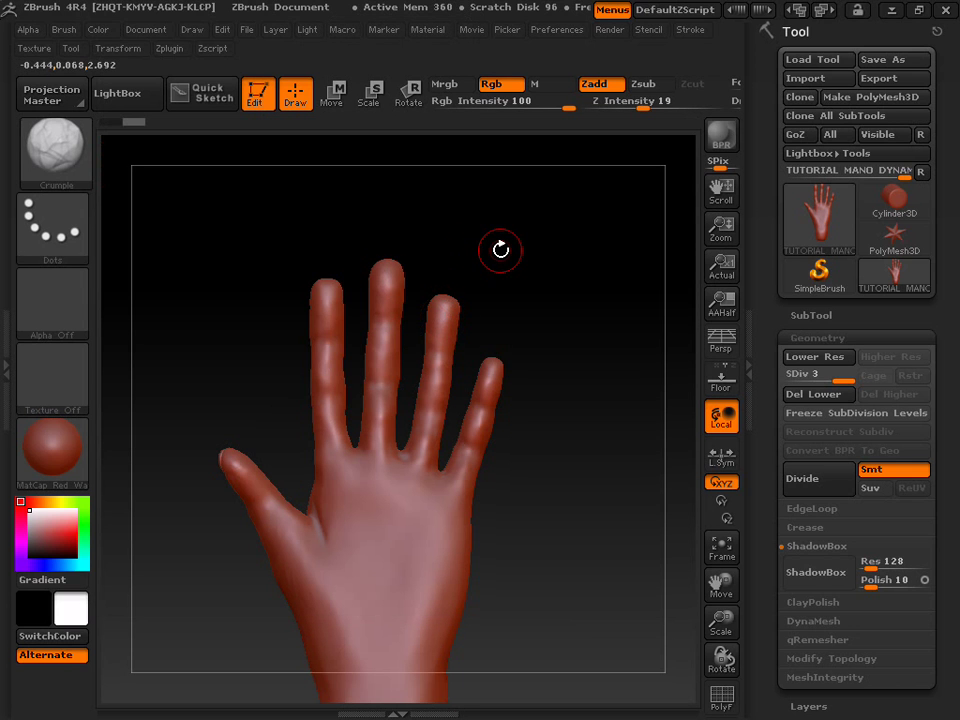
# Set the Crumple brush to Zsub with Z Intensity 7 and enlarge the hand in view
pyautogui.click(643, 85)
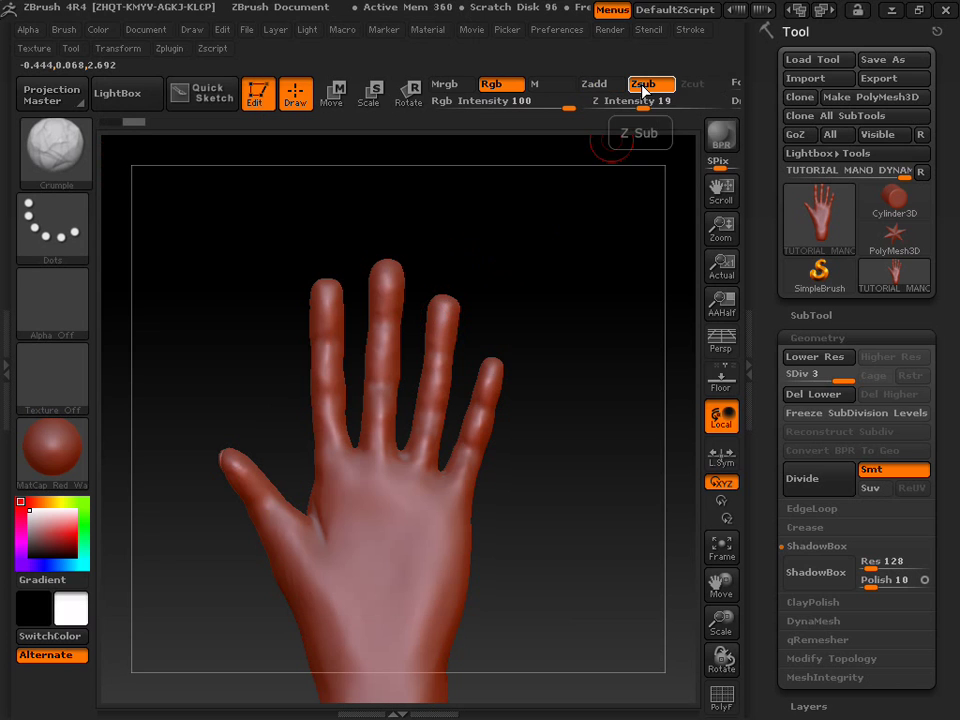
pyautogui.moveTo(641, 108); pyautogui.dragTo(625, 108)
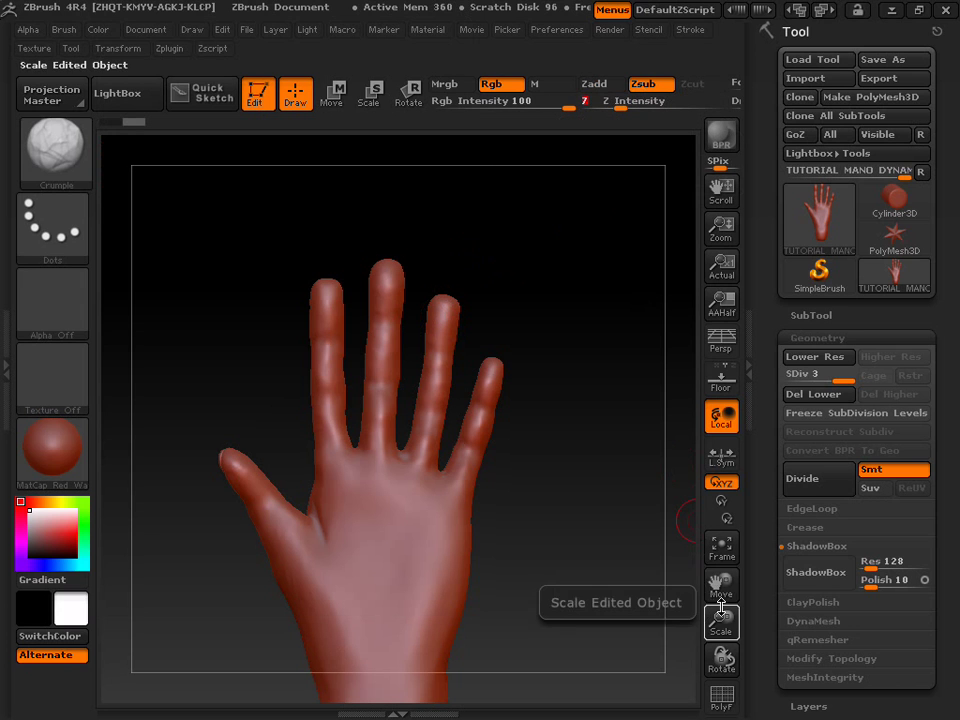
pyautogui.moveTo(721, 614)
pyautogui.mouseDown()
pyautogui.moveTo(718, 626)
pyautogui.moveTo(721, 585)
pyautogui.moveTo(722, 686)
pyautogui.moveTo(708, 712)
pyautogui.mouseUp()
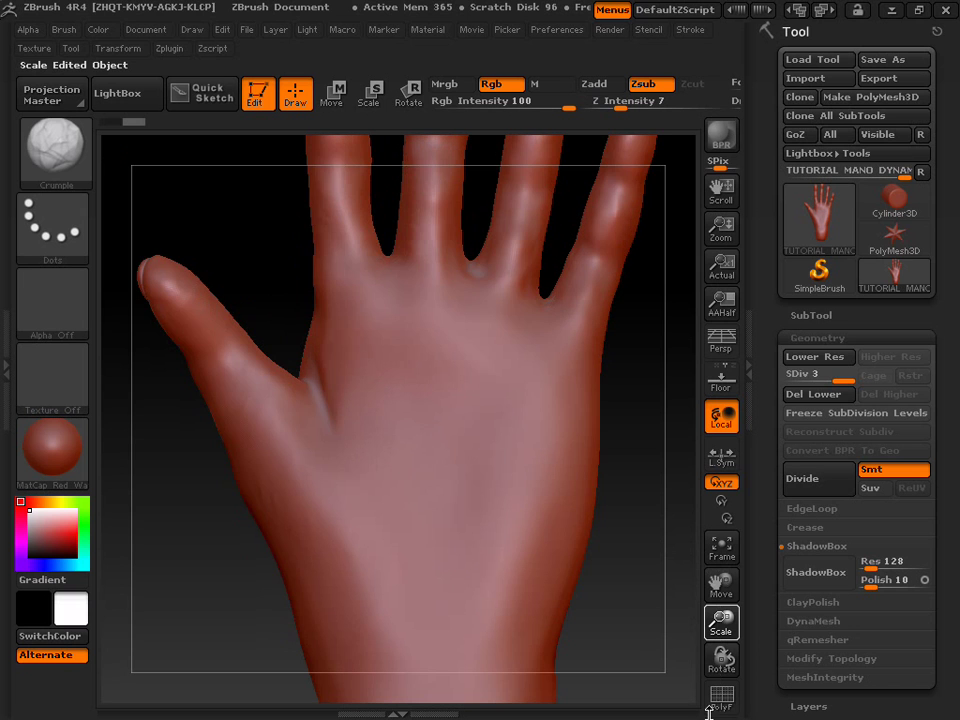
# Frame the palm, enlarge the brush, and carve four faint creases across the upper palm
pyautogui.moveTo(724, 594)
pyautogui.mouseDown()
pyautogui.moveTo(671, 633)
pyautogui.moveTo(669, 624)
pyautogui.moveTo(628, 634)
pyautogui.mouseUp()
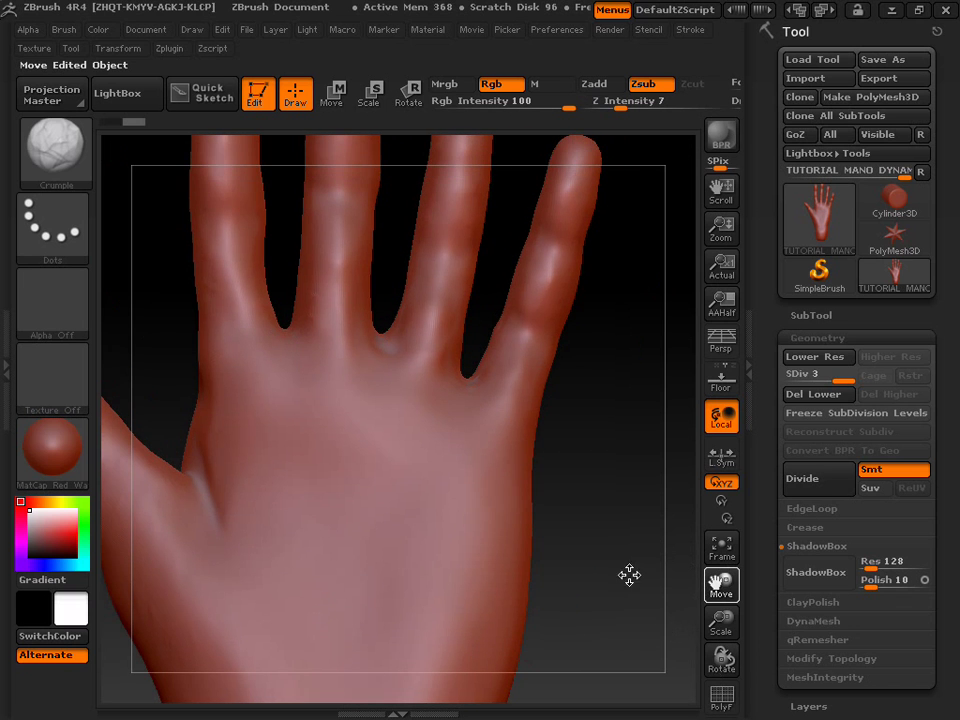
pyautogui.moveTo(362, 404); pyautogui.dragTo(368, 385)
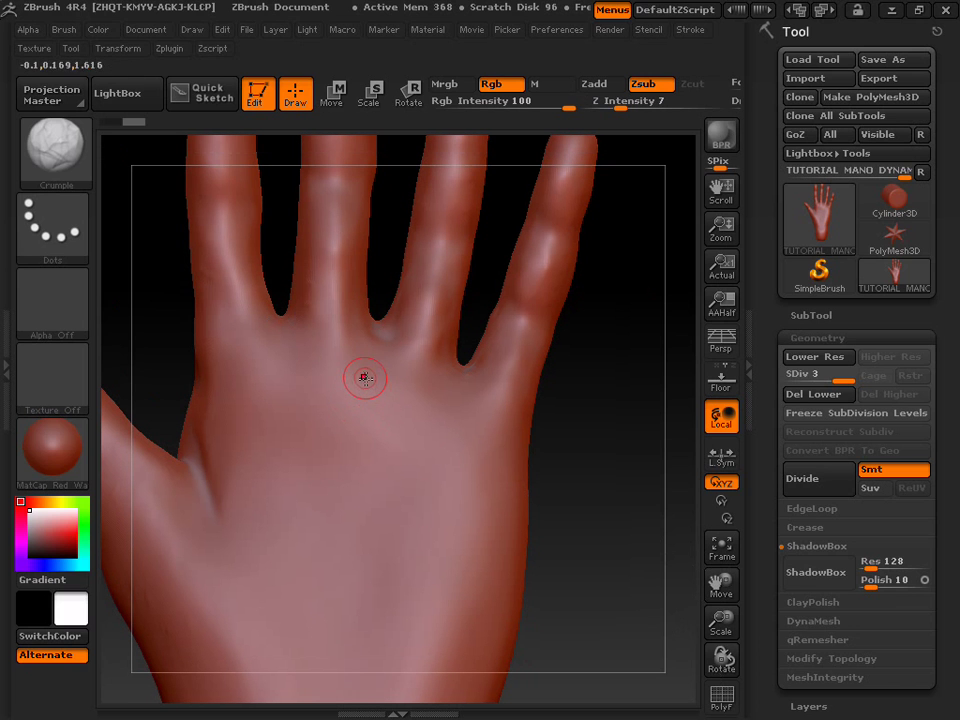
pyautogui.press('s')
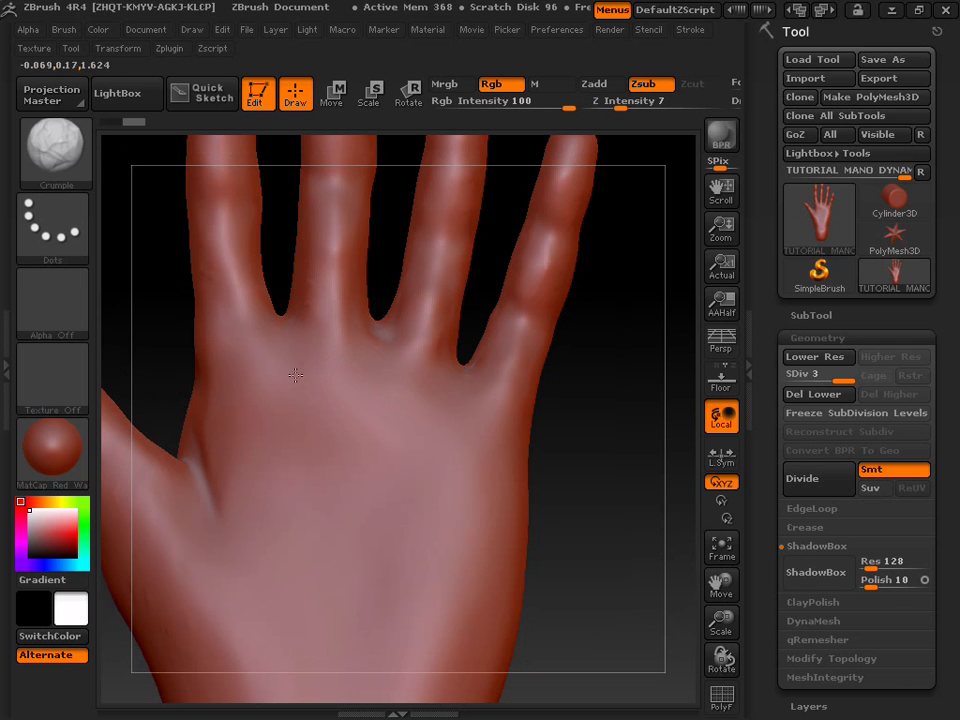
pyautogui.moveTo(242, 375)
pyautogui.mouseDown()
pyautogui.moveTo(343, 392)
pyautogui.moveTo(467, 437)
pyautogui.mouseUp()
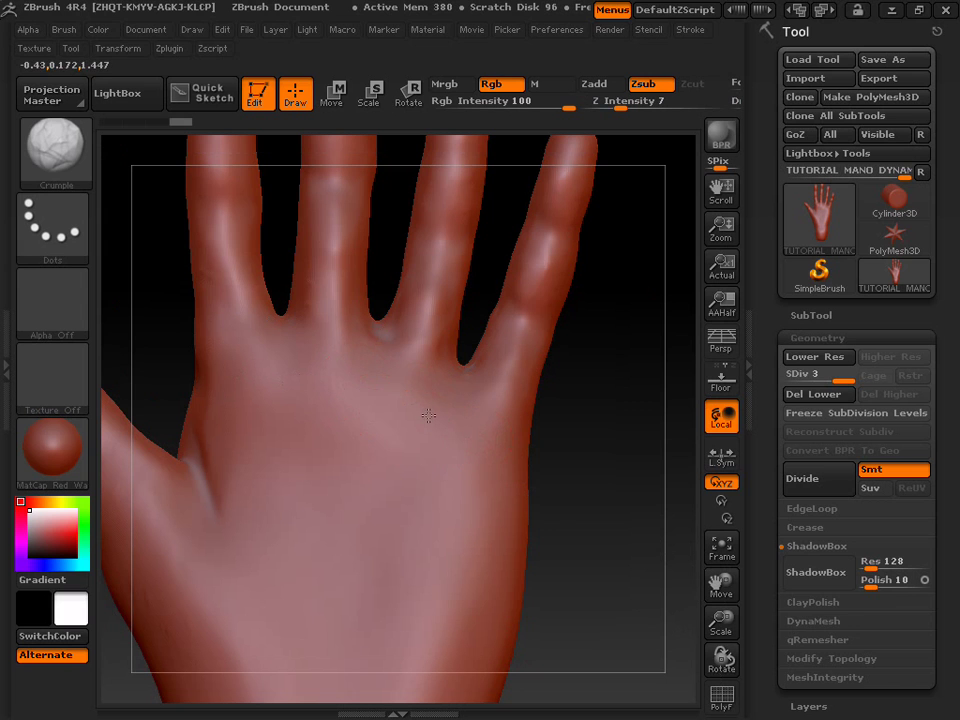
pyautogui.moveTo(369, 392)
pyautogui.mouseDown()
pyautogui.moveTo(405, 388)
pyautogui.moveTo(387, 382)
pyautogui.mouseUp()
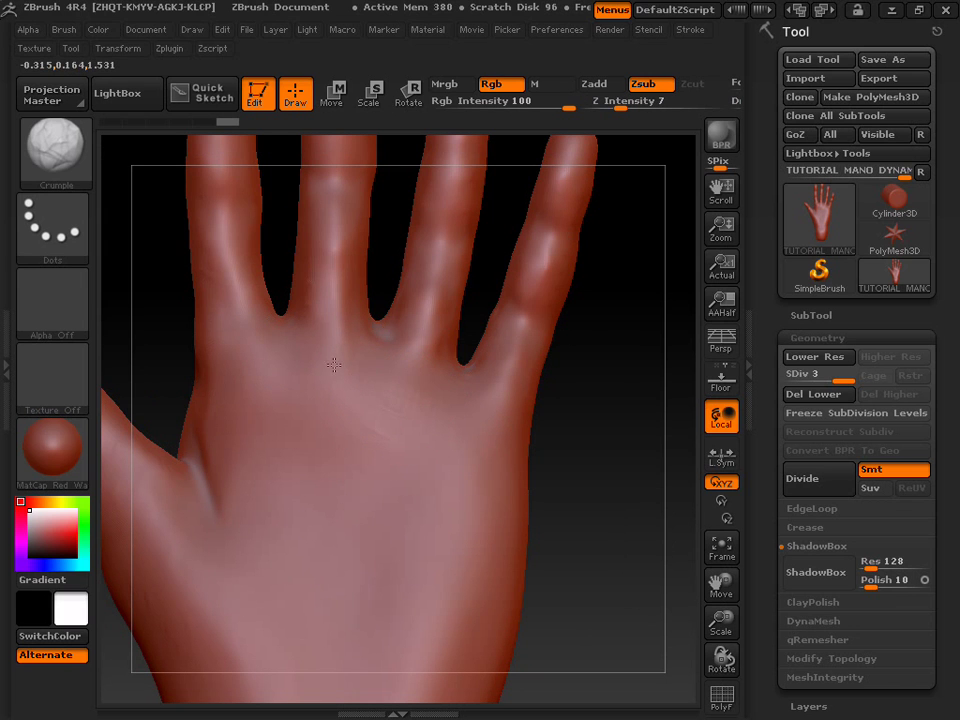
pyautogui.moveTo(294, 359)
pyautogui.mouseDown()
pyautogui.moveTo(266, 354)
pyautogui.moveTo(345, 355)
pyautogui.mouseUp()
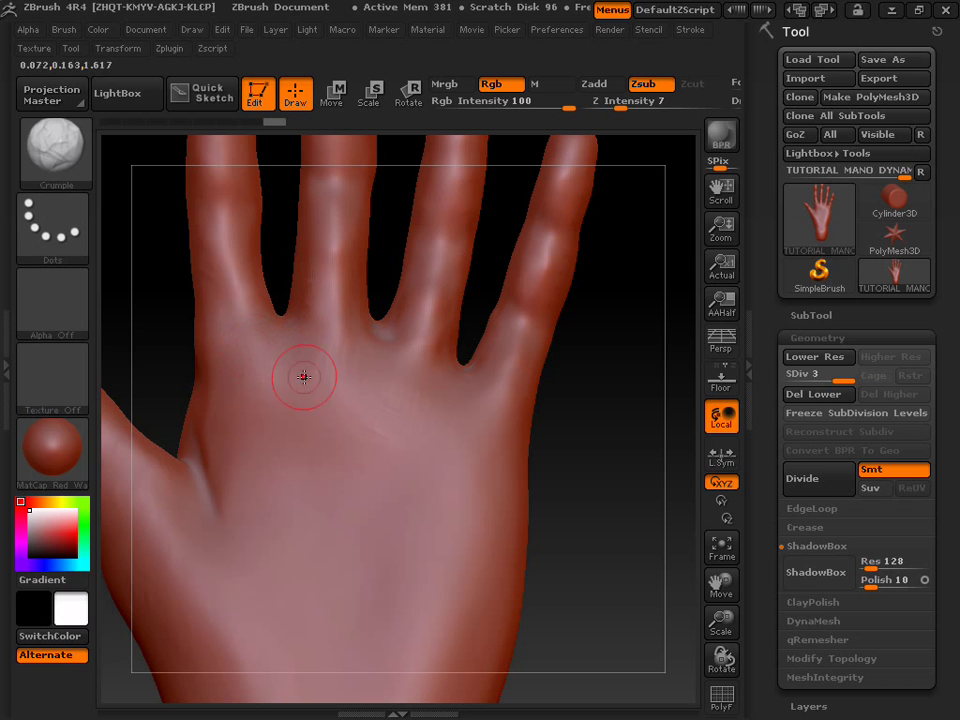
pyautogui.moveTo(375, 401); pyautogui.dragTo(318, 388)
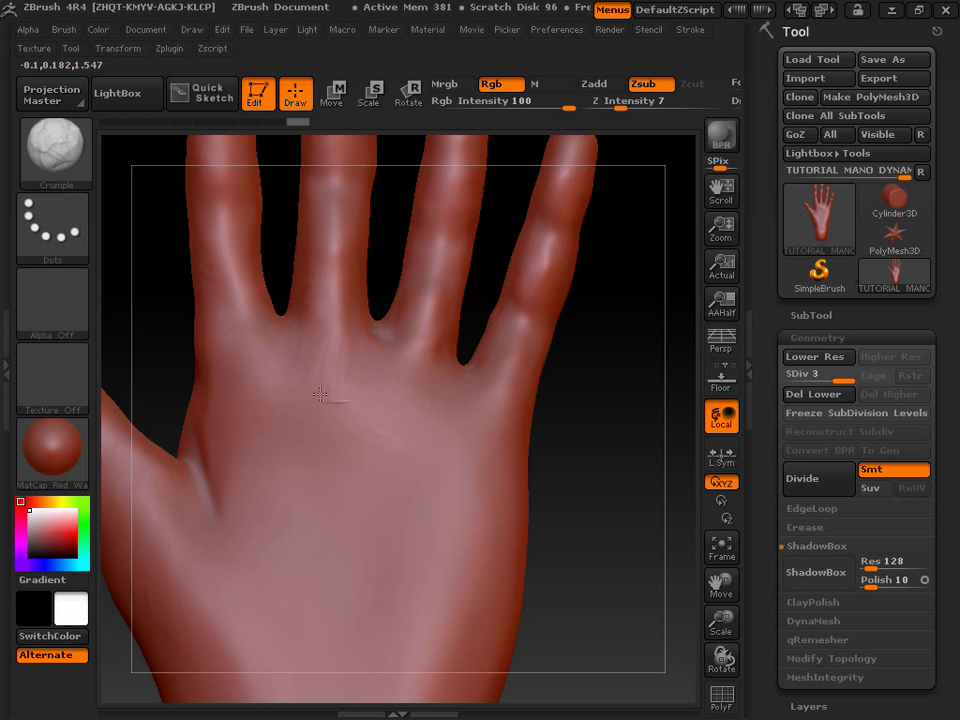
# Step the undo history back to History 2, removing all the palm creases
pyautogui.click(229, 121)
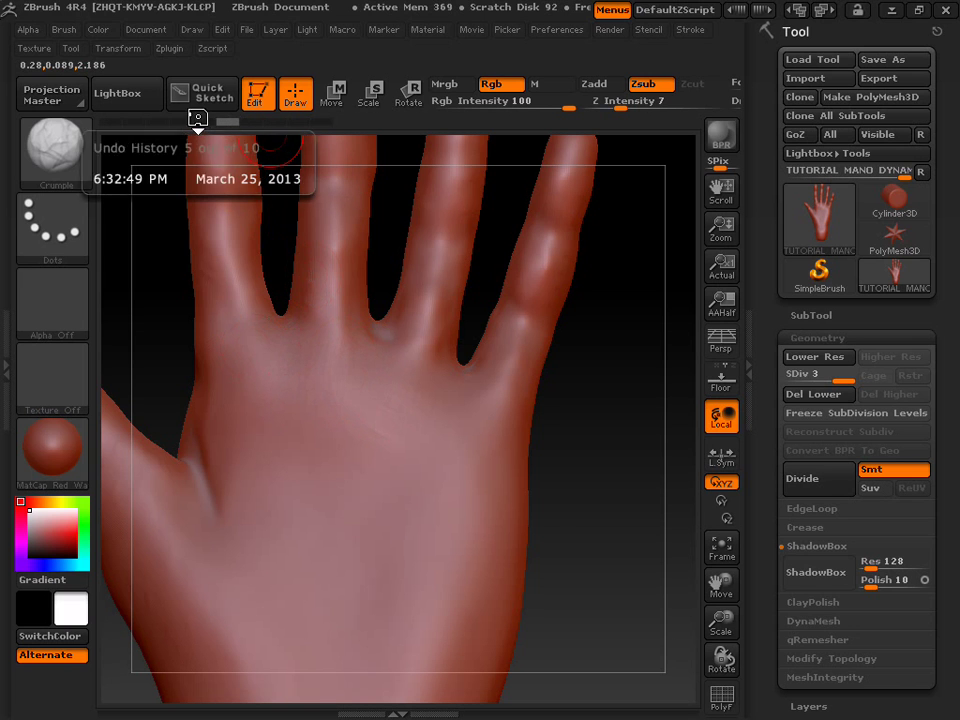
pyautogui.click(197, 121)
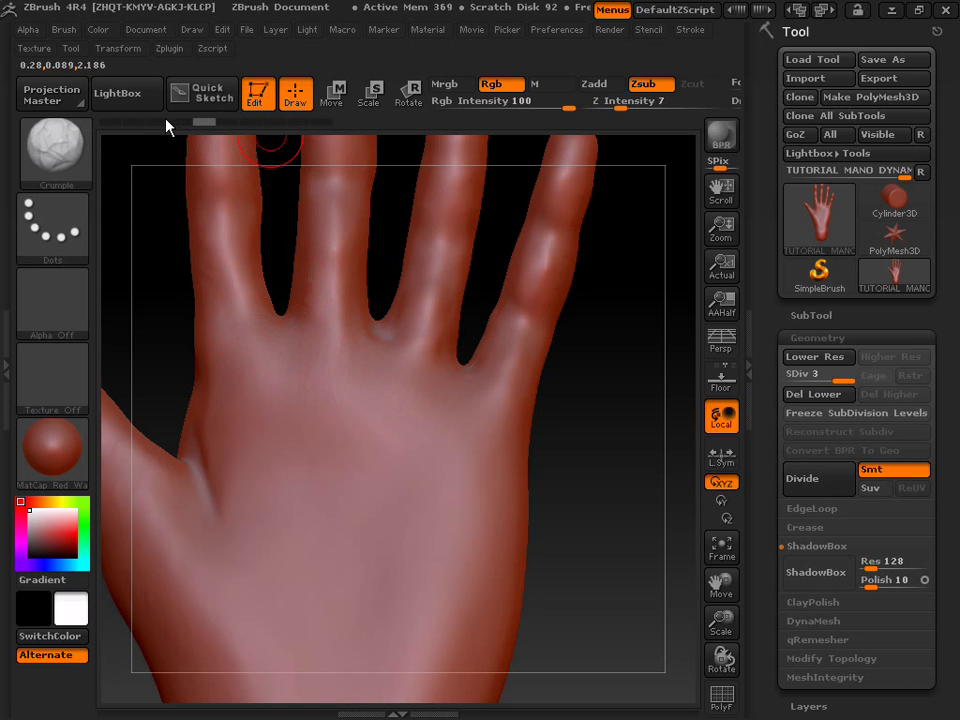
pyautogui.click(166, 121)
pyautogui.click(131, 121)
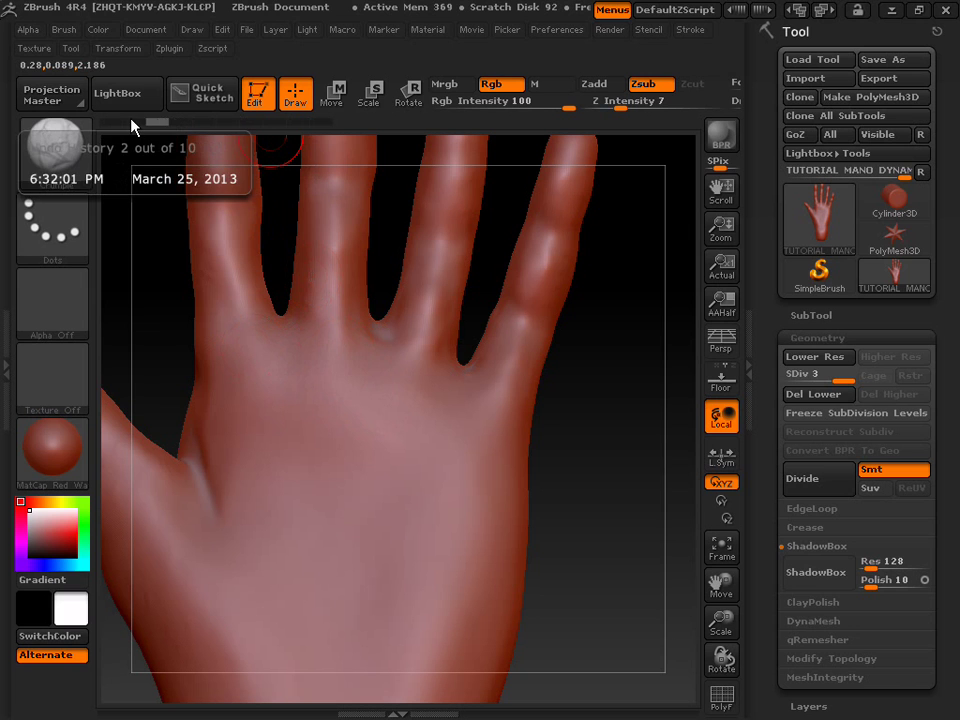
pyautogui.click(130, 121)
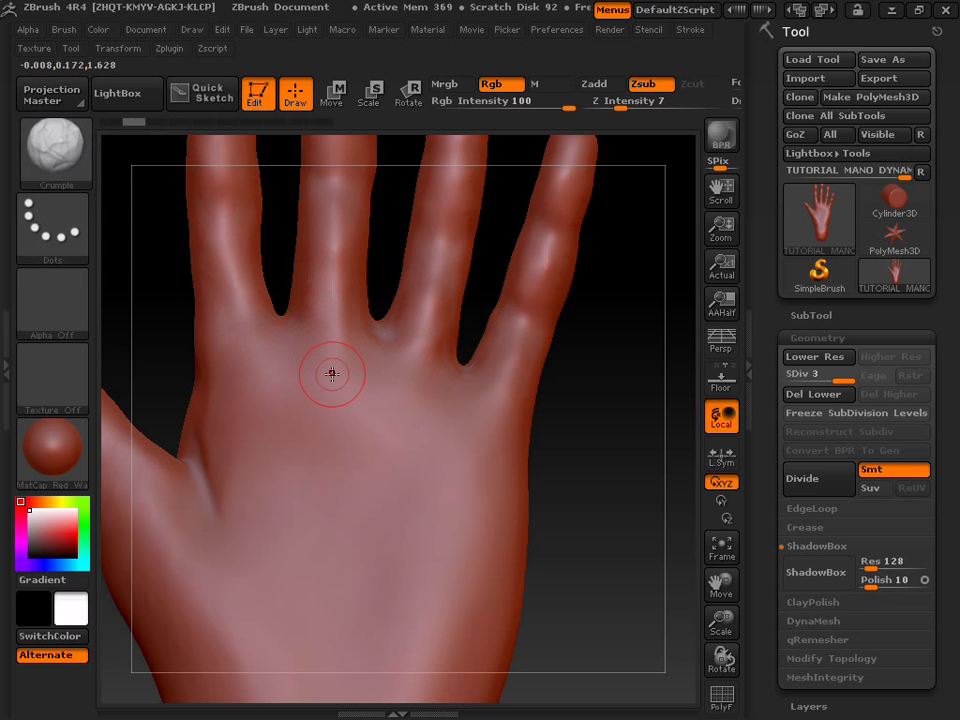
# Turn on LazyMouse and carve the first creases across the upper and central palm
pyautogui.click(688, 32)
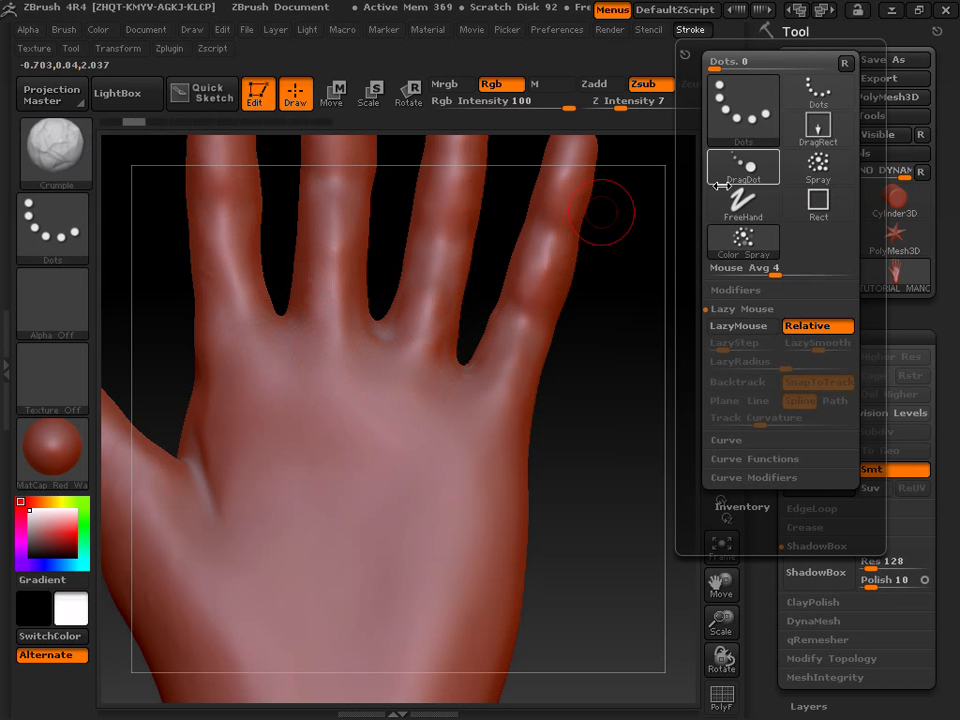
pyautogui.click(758, 327)
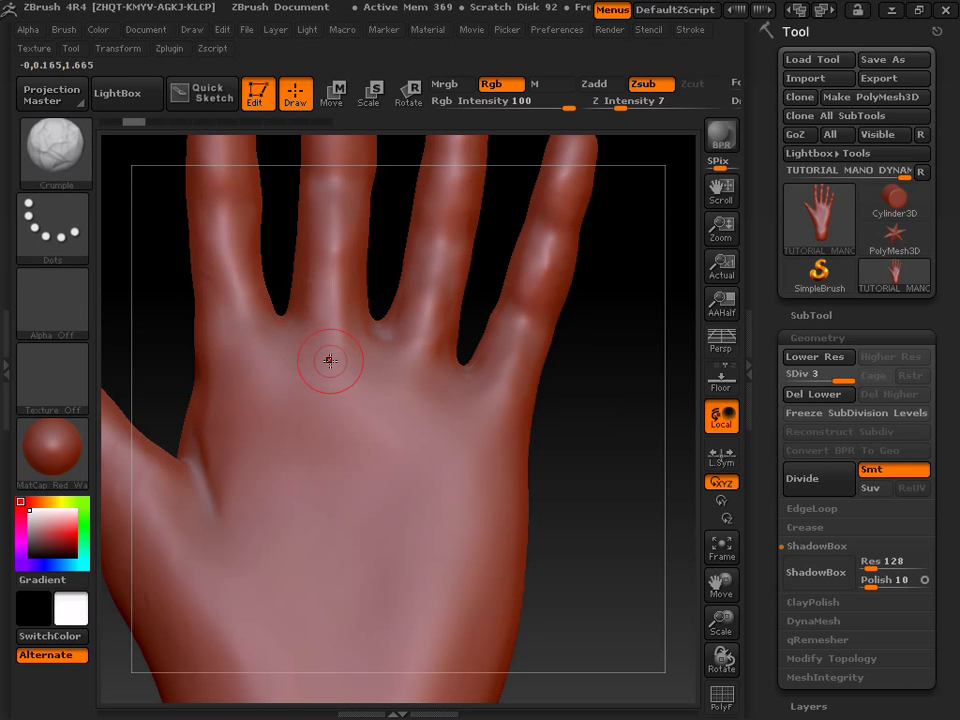
pyautogui.moveTo(327, 350); pyautogui.dragTo(316, 398)
pyautogui.moveTo(313, 459)
pyautogui.mouseDown()
pyautogui.moveTo(381, 401)
pyautogui.moveTo(307, 393)
pyautogui.mouseUp()
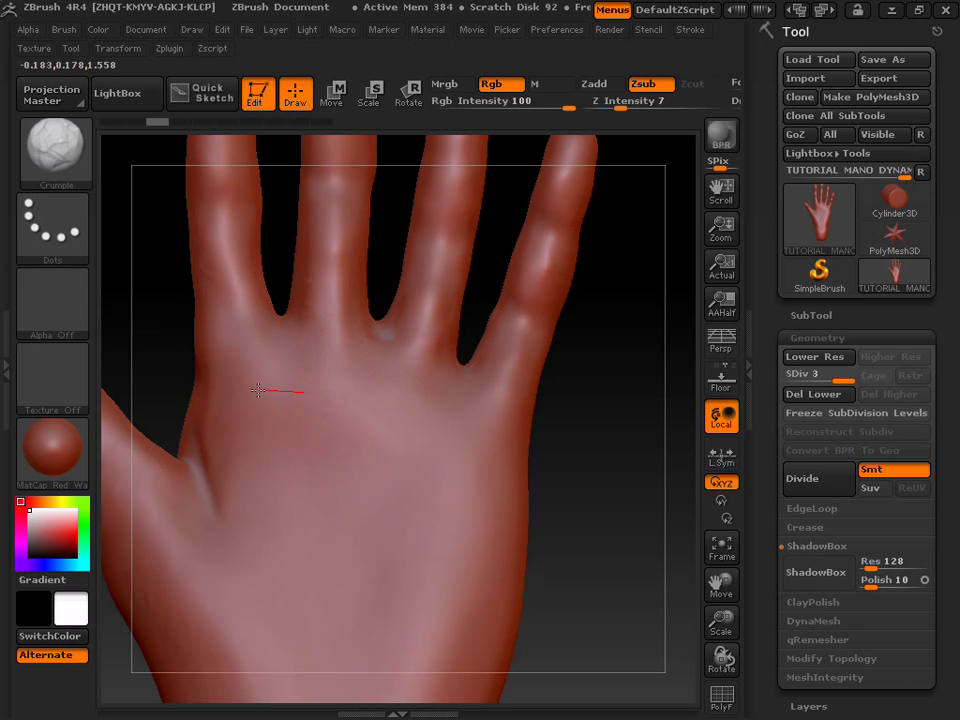
pyautogui.moveTo(375, 381); pyautogui.dragTo(257, 368)
pyautogui.moveTo(262, 428)
pyautogui.mouseDown()
pyautogui.moveTo(261, 413)
pyautogui.moveTo(252, 414)
pyautogui.mouseUp()
pyautogui.moveTo(317, 360); pyautogui.dragTo(315, 412)
pyautogui.moveTo(359, 365); pyautogui.dragTo(411, 386)
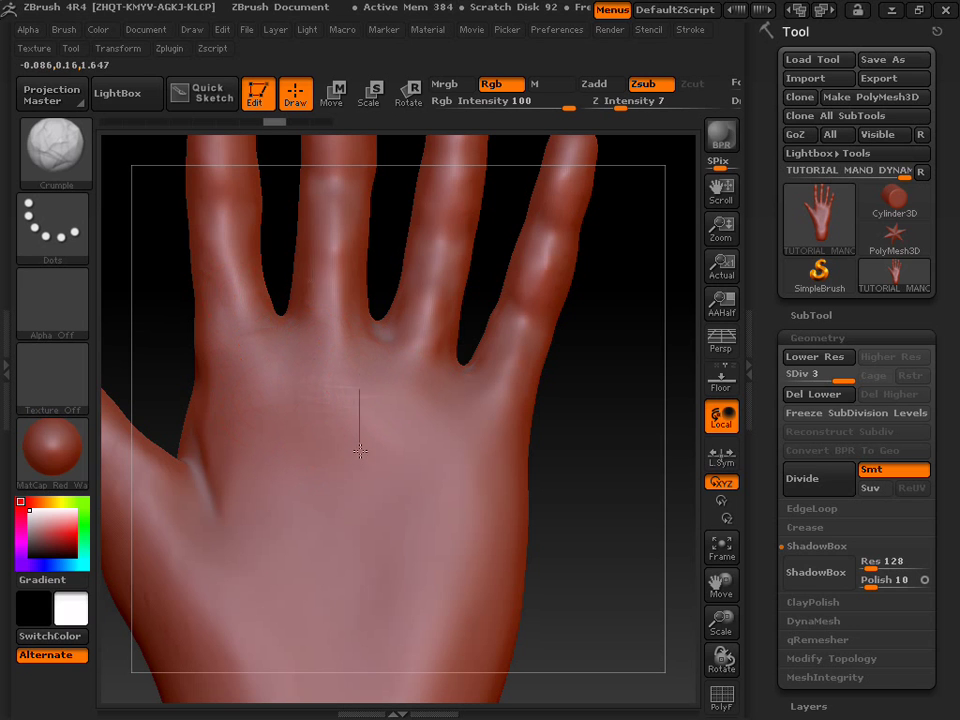
pyautogui.moveTo(401, 433); pyautogui.dragTo(491, 422)
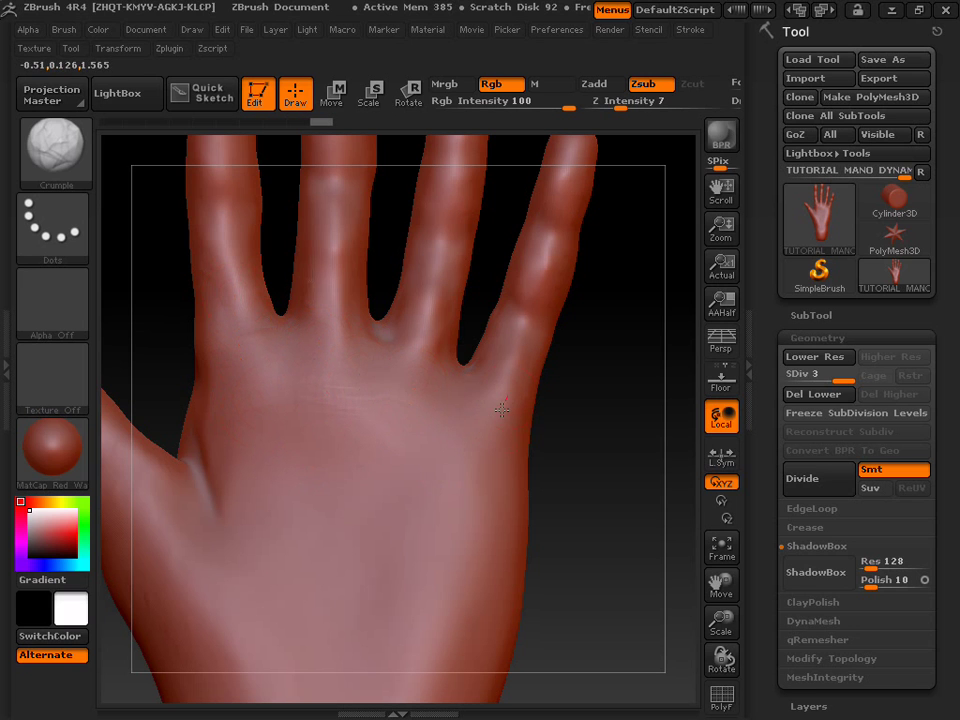
# Add creases on the lower palm, near the index finger and the little finger's base
pyautogui.moveTo(453, 484)
pyautogui.mouseDown()
pyautogui.moveTo(463, 407)
pyautogui.moveTo(430, 460)
pyautogui.mouseUp()
pyautogui.moveTo(461, 414)
pyautogui.mouseDown()
pyautogui.moveTo(370, 367)
pyautogui.moveTo(403, 358)
pyautogui.mouseUp()
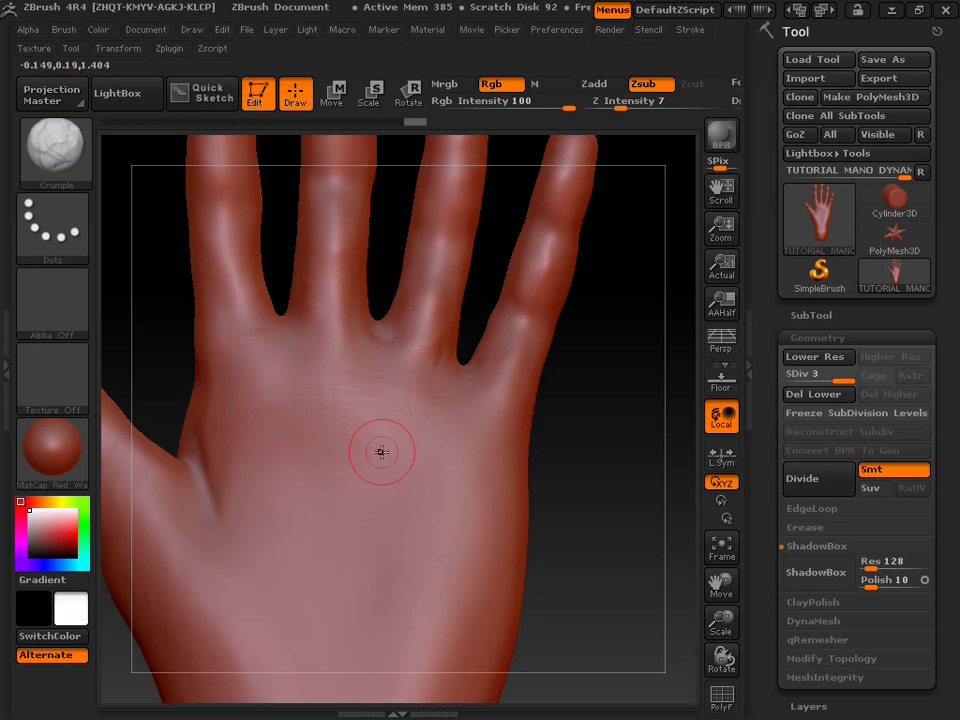
pyautogui.moveTo(343, 331)
pyautogui.mouseDown()
pyautogui.moveTo(330, 400)
pyautogui.moveTo(295, 434)
pyautogui.moveTo(280, 470)
pyautogui.mouseUp()
pyautogui.moveTo(311, 332)
pyautogui.mouseDown()
pyautogui.moveTo(327, 413)
pyautogui.moveTo(321, 454)
pyautogui.mouseUp()
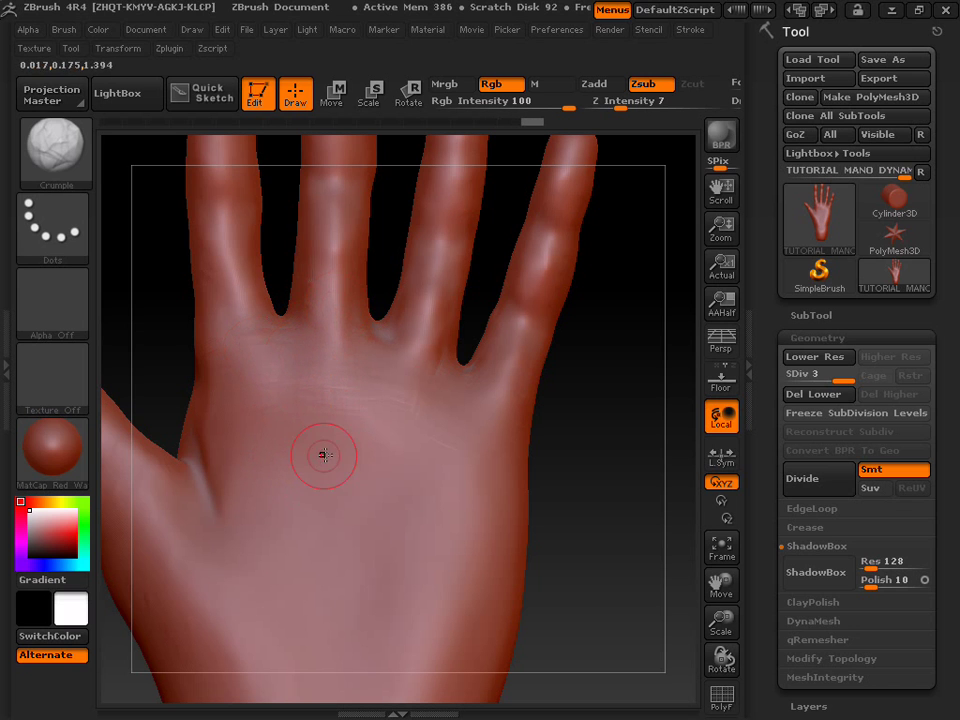
pyautogui.moveTo(396, 452); pyautogui.dragTo(422, 407)
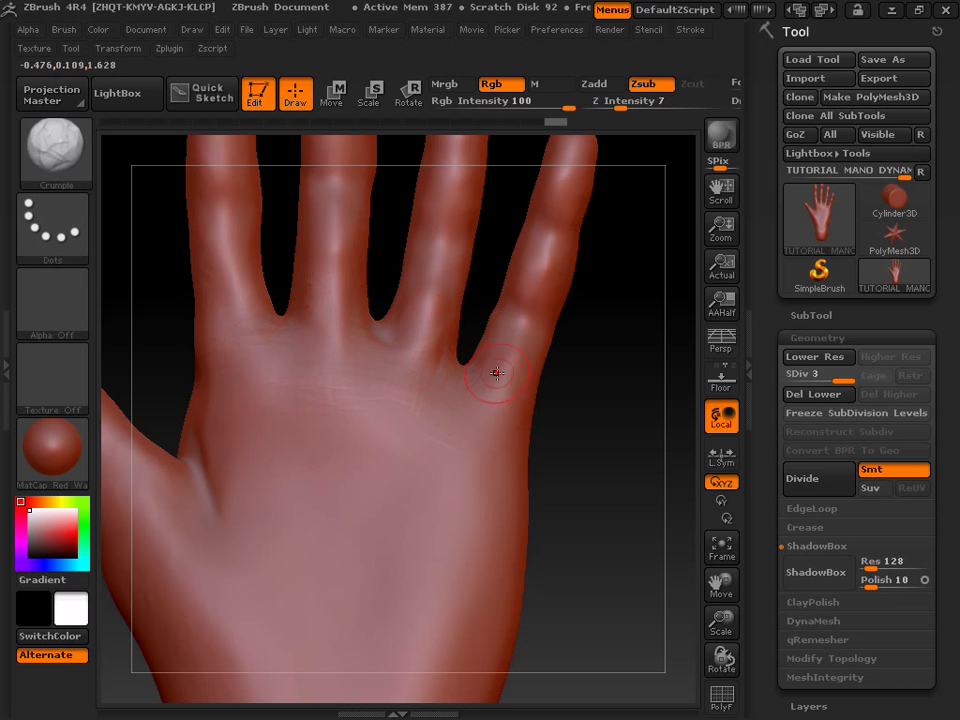
pyautogui.moveTo(465, 482); pyautogui.dragTo(456, 493)
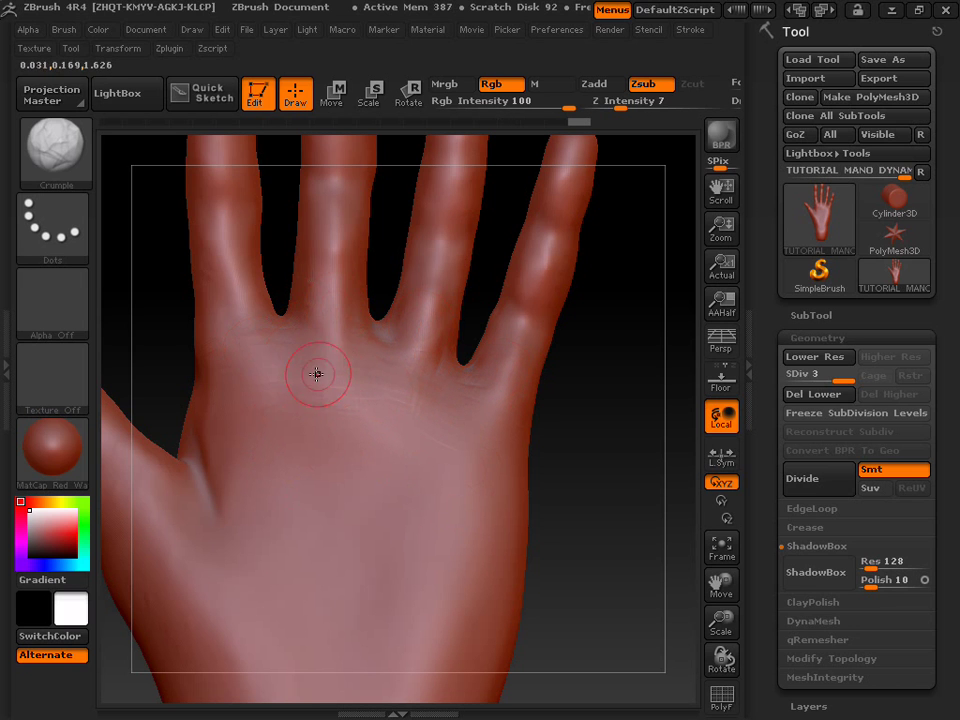
# Carve creases along the palm edge, at the thumb base and in the lower palm
pyautogui.moveTo(191, 392); pyautogui.dragTo(247, 376)
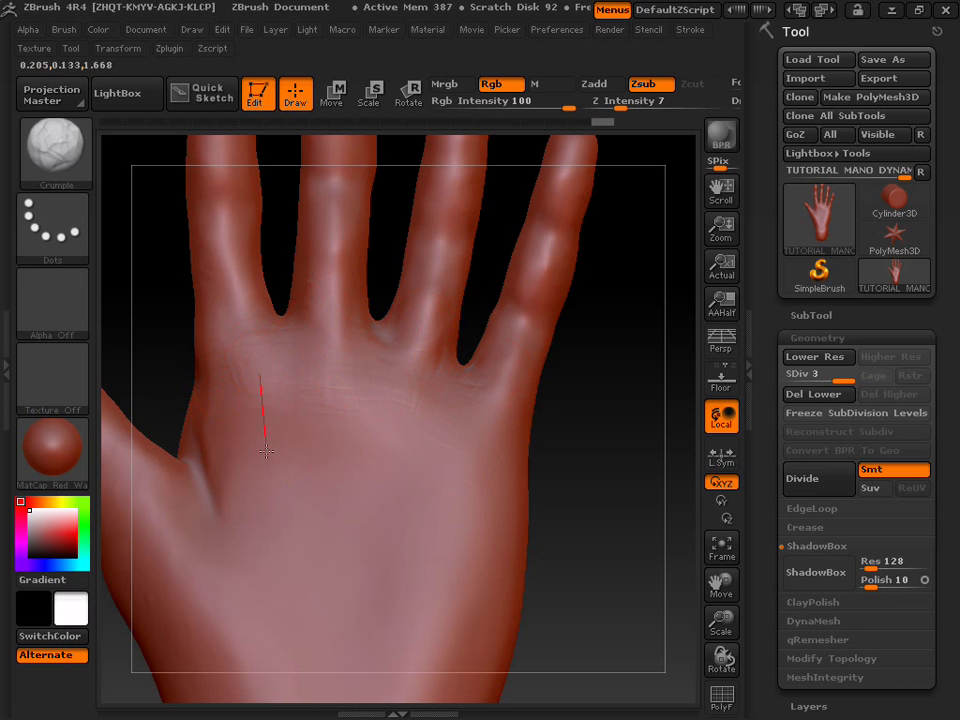
pyautogui.moveTo(200, 280); pyautogui.dragTo(222, 387)
pyautogui.moveTo(236, 482); pyautogui.dragTo(249, 467)
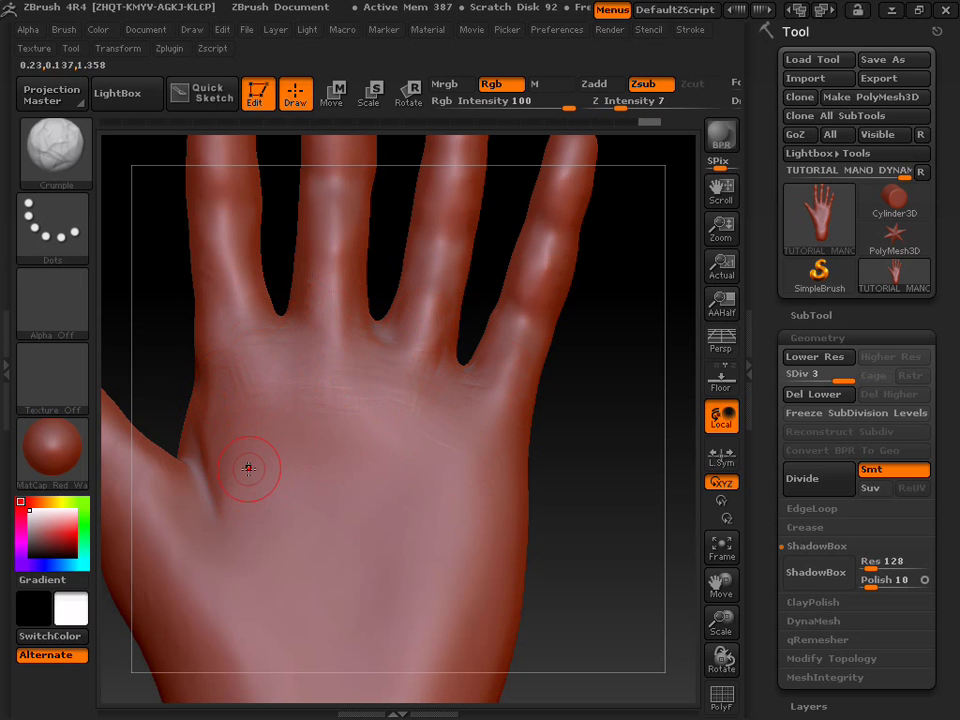
pyautogui.moveTo(427, 437)
pyautogui.mouseDown()
pyautogui.moveTo(360, 420)
pyautogui.moveTo(358, 525)
pyautogui.mouseUp()
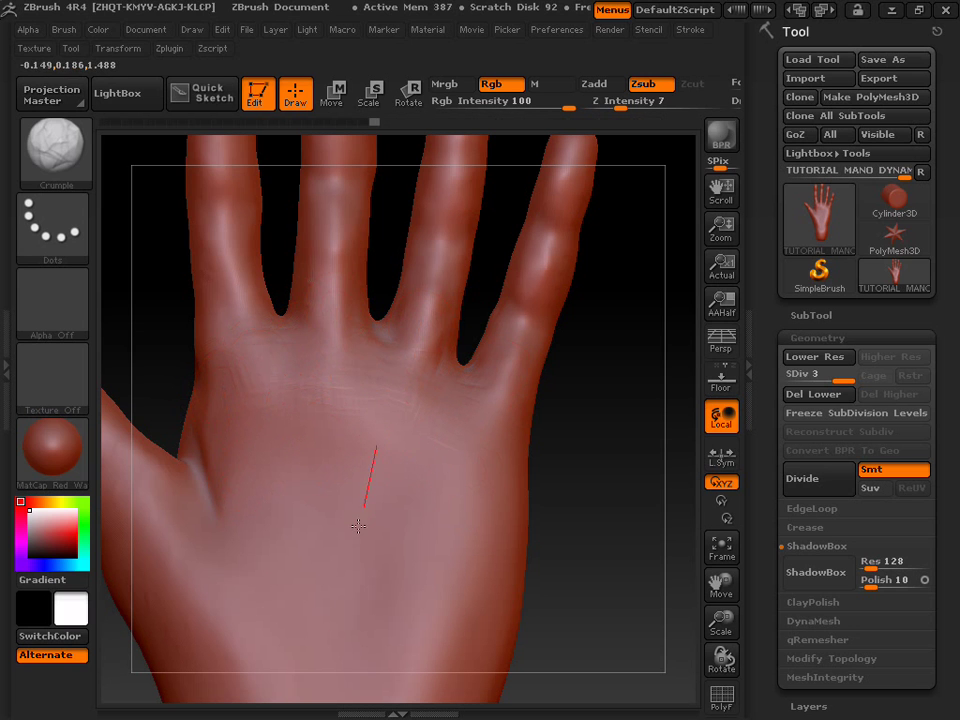
pyautogui.moveTo(343, 443); pyautogui.dragTo(298, 645)
pyautogui.moveTo(294, 429)
pyautogui.mouseDown()
pyautogui.moveTo(287, 598)
pyautogui.moveTo(297, 653)
pyautogui.mouseUp()
# Carve fine short creases across the mid-palm and toward the lower left palm
pyautogui.moveTo(381, 473)
pyautogui.mouseDown()
pyautogui.moveTo(367, 594)
pyautogui.moveTo(392, 664)
pyautogui.mouseUp()
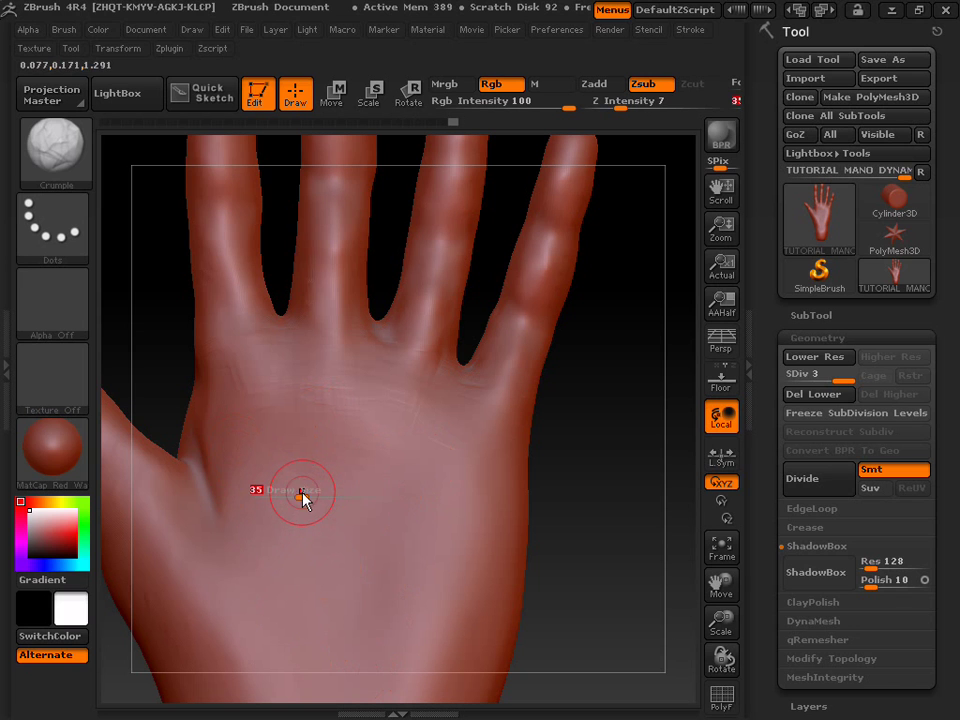
pyautogui.moveTo(313, 441); pyautogui.dragTo(307, 492)
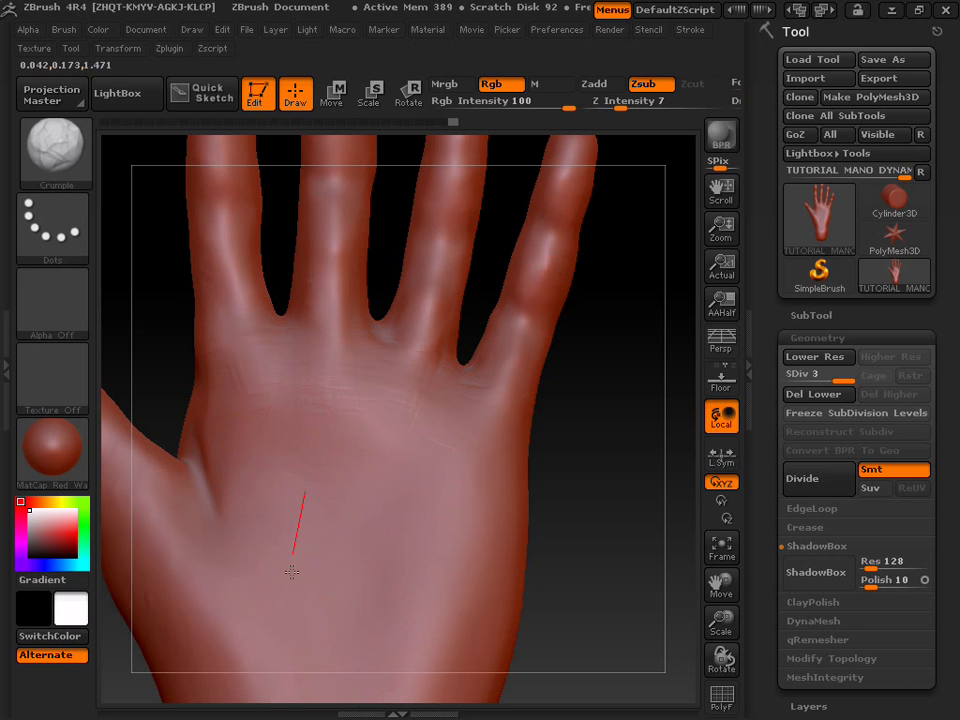
pyautogui.moveTo(289, 618); pyautogui.dragTo(290, 620)
pyautogui.moveTo(332, 456); pyautogui.dragTo(257, 452)
pyautogui.moveTo(380, 458); pyautogui.dragTo(322, 452)
pyautogui.moveTo(432, 484); pyautogui.dragTo(368, 470)
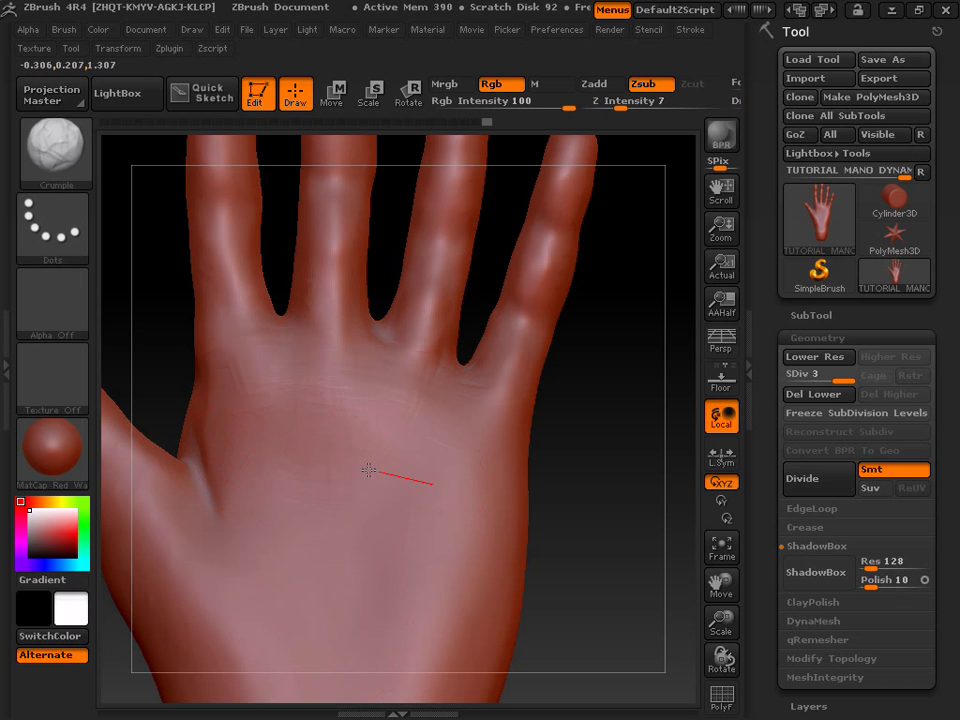
pyautogui.moveTo(267, 454); pyautogui.dragTo(261, 443)
pyautogui.moveTo(176, 428); pyautogui.dragTo(172, 427)
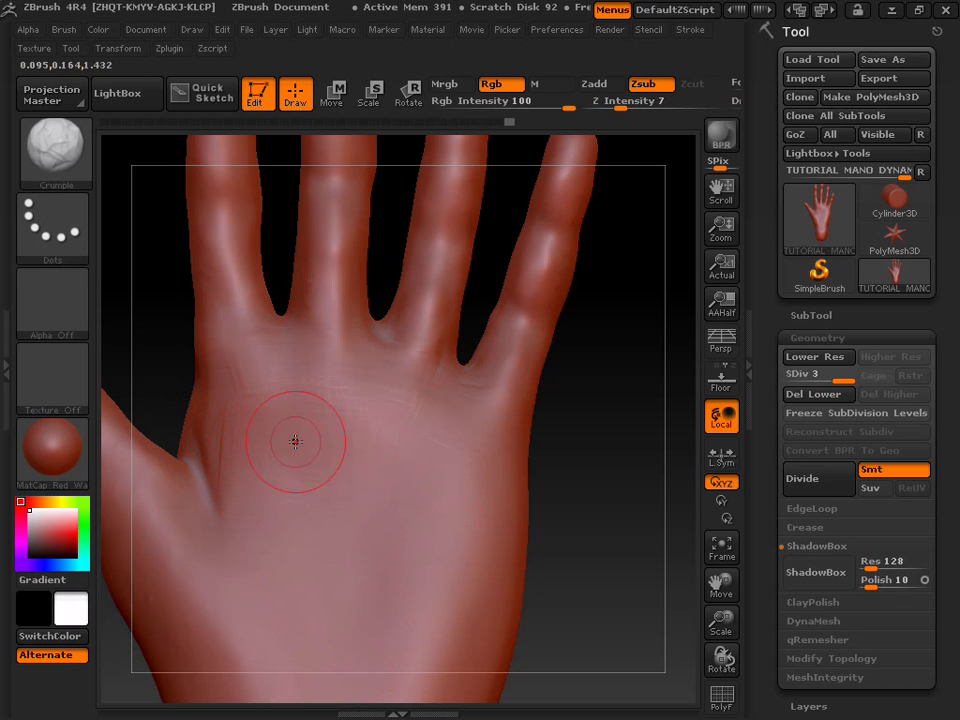
pyautogui.moveTo(452, 504); pyautogui.dragTo(373, 486)
pyautogui.moveTo(307, 469); pyautogui.dragTo(303, 468)
pyautogui.moveTo(448, 533); pyautogui.dragTo(399, 511)
pyautogui.moveTo(279, 480); pyautogui.dragTo(278, 480)
pyautogui.moveTo(381, 557)
pyautogui.mouseDown()
pyautogui.moveTo(268, 511)
pyautogui.moveTo(238, 525)
pyautogui.mouseUp()
# Add short creases on the lower palm, the right side of the palm and the thumb edge
pyautogui.moveTo(388, 578); pyautogui.dragTo(373, 576)
pyautogui.moveTo(206, 535); pyautogui.dragTo(274, 568)
pyautogui.moveTo(394, 574); pyautogui.dragTo(301, 552)
pyautogui.moveTo(224, 550); pyautogui.dragTo(230, 550)
pyautogui.moveTo(388, 499); pyautogui.dragTo(407, 579)
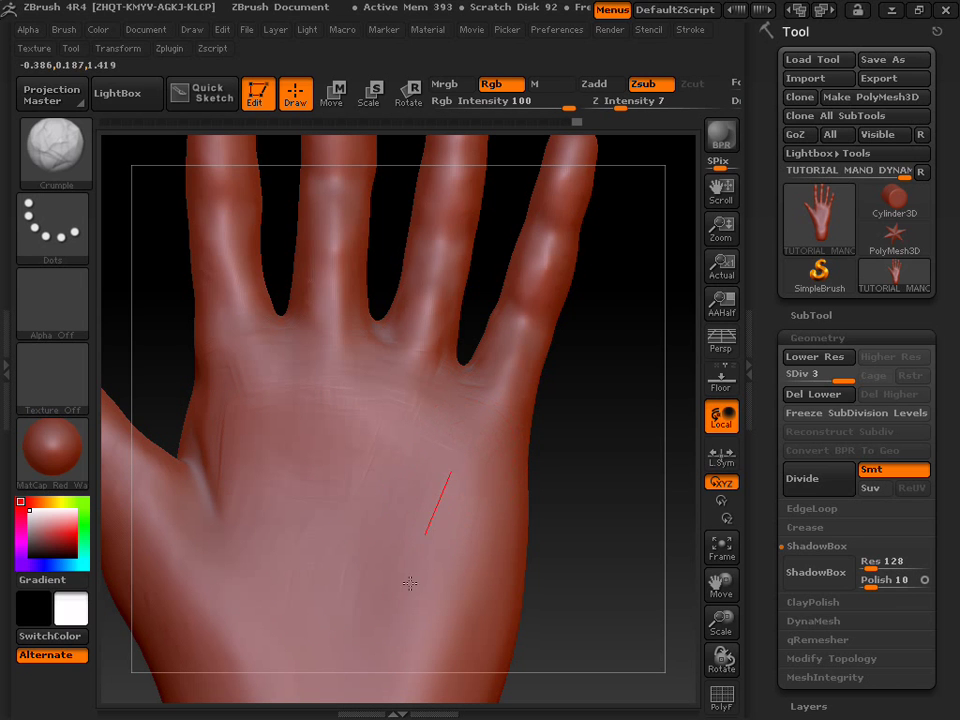
pyautogui.moveTo(435, 520); pyautogui.dragTo(410, 577)
pyautogui.moveTo(370, 678); pyautogui.dragTo(380, 665)
pyautogui.moveTo(386, 585); pyautogui.dragTo(381, 660)
pyautogui.moveTo(508, 511); pyautogui.dragTo(494, 543)
pyautogui.moveTo(454, 697); pyautogui.dragTo(466, 655)
pyautogui.moveTo(493, 456); pyautogui.dragTo(475, 477)
pyautogui.moveTo(246, 418); pyautogui.dragTo(169, 392)
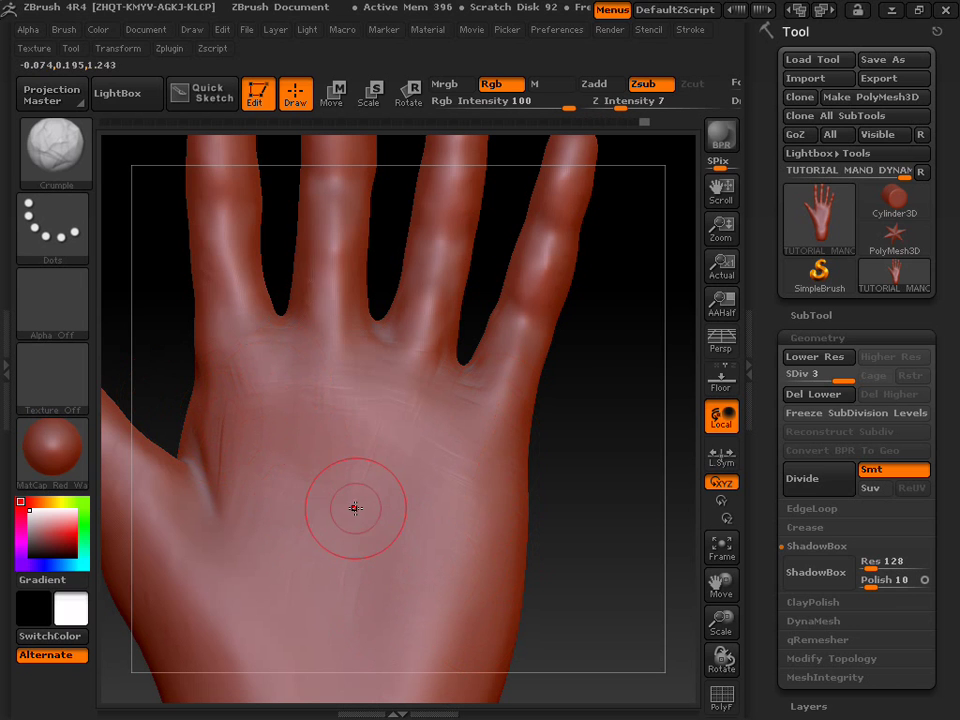
# Refit and zoom in on the hand, then carve creases across the palm and thumb base
pyautogui.click(722, 547)
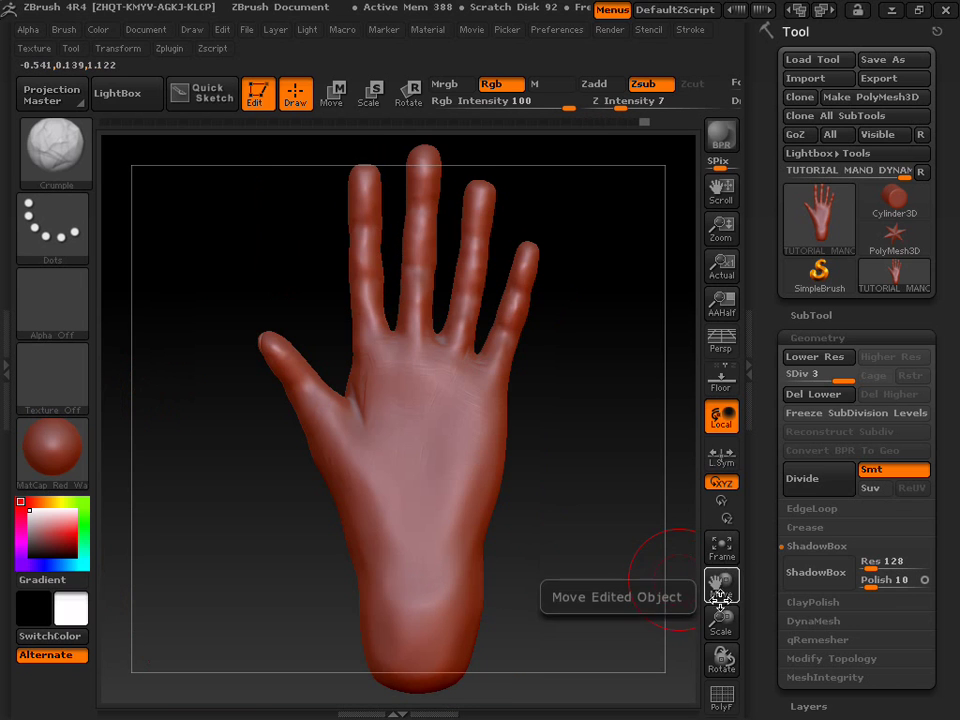
pyautogui.moveTo(720, 615); pyautogui.dragTo(704, 664)
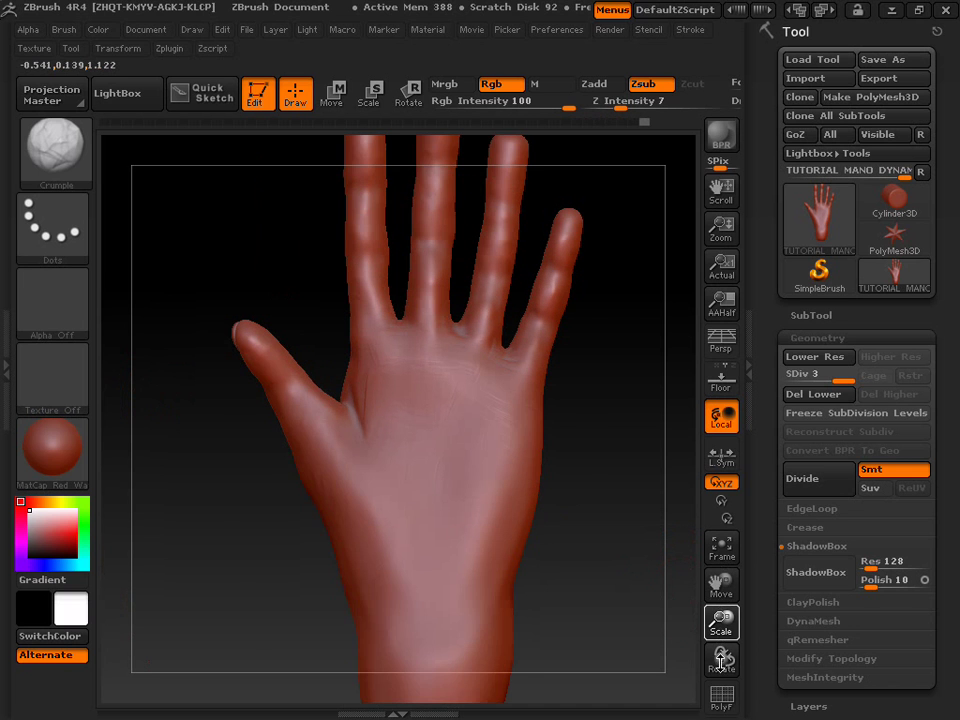
pyautogui.moveTo(486, 456); pyautogui.dragTo(467, 448)
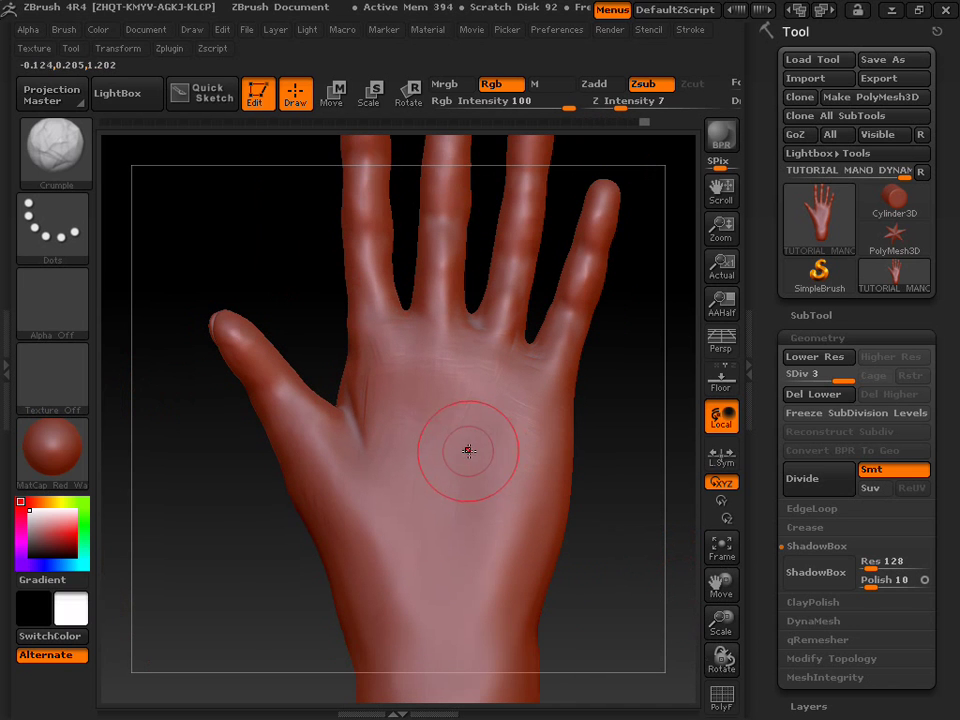
pyautogui.moveTo(365, 435); pyautogui.dragTo(392, 411)
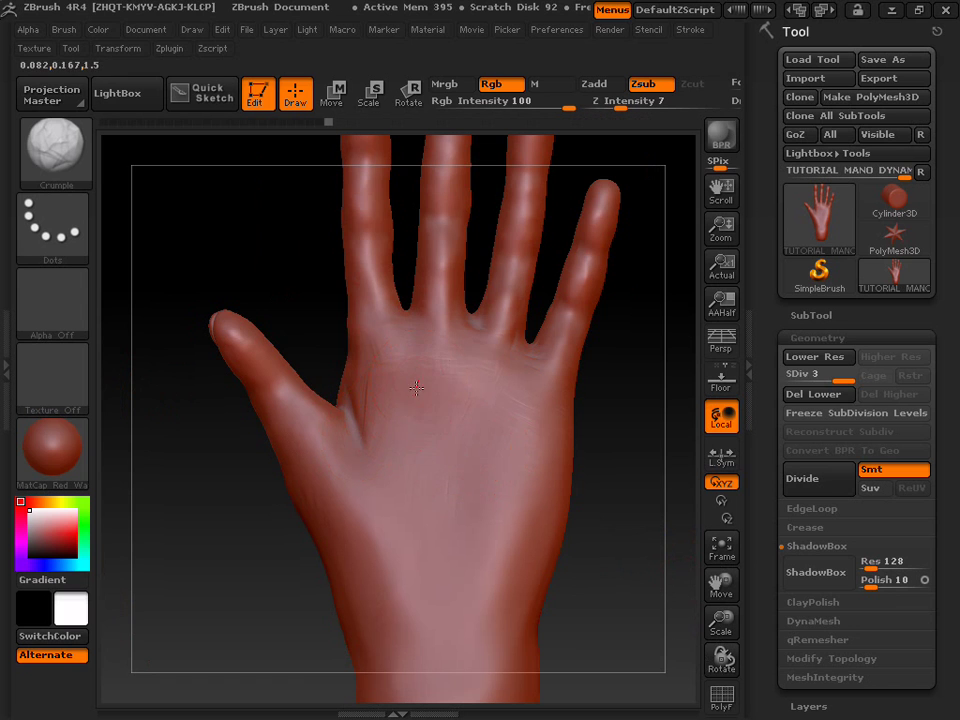
pyautogui.moveTo(390, 509)
pyautogui.mouseDown()
pyautogui.moveTo(429, 422)
pyautogui.moveTo(335, 385)
pyautogui.mouseUp()
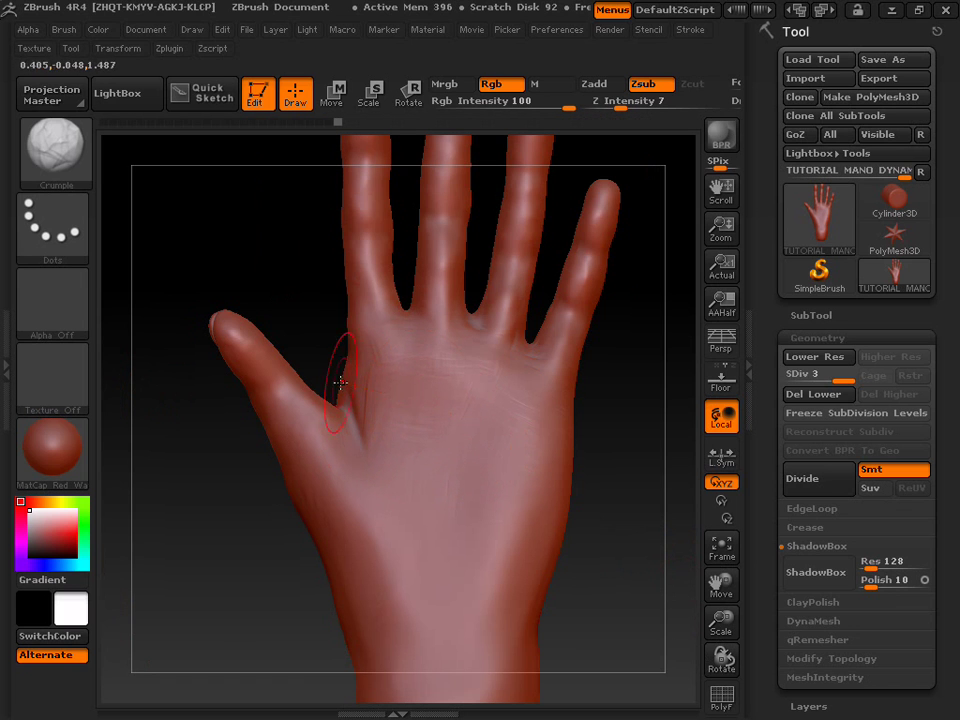
pyautogui.moveTo(514, 403); pyautogui.dragTo(434, 354)
pyautogui.moveTo(351, 333); pyautogui.dragTo(463, 456)
pyautogui.moveTo(508, 493); pyautogui.dragTo(420, 529)
pyautogui.moveTo(490, 501)
pyautogui.mouseDown()
pyautogui.moveTo(402, 466)
pyautogui.moveTo(503, 514)
pyautogui.mouseUp()
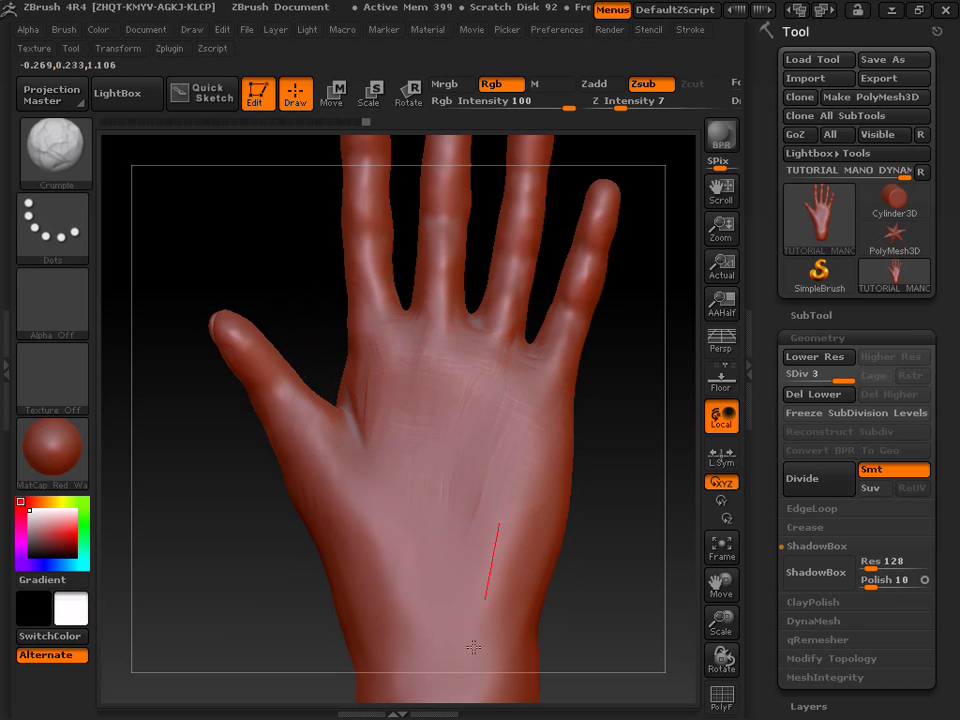
# Carve creases through the mid-palm toward the wrist and near the thumb, checking from the side
pyautogui.moveTo(553, 478); pyautogui.dragTo(501, 608)
pyautogui.moveTo(428, 491); pyautogui.dragTo(392, 631)
pyautogui.moveTo(460, 507); pyautogui.dragTo(422, 597)
pyautogui.moveTo(400, 652); pyautogui.dragTo(395, 640)
pyautogui.moveTo(411, 597)
pyautogui.mouseDown()
pyautogui.moveTo(396, 542)
pyautogui.moveTo(431, 611)
pyautogui.mouseUp()
pyautogui.moveTo(464, 666); pyautogui.dragTo(462, 664)
pyautogui.moveTo(453, 518); pyautogui.dragTo(451, 533)
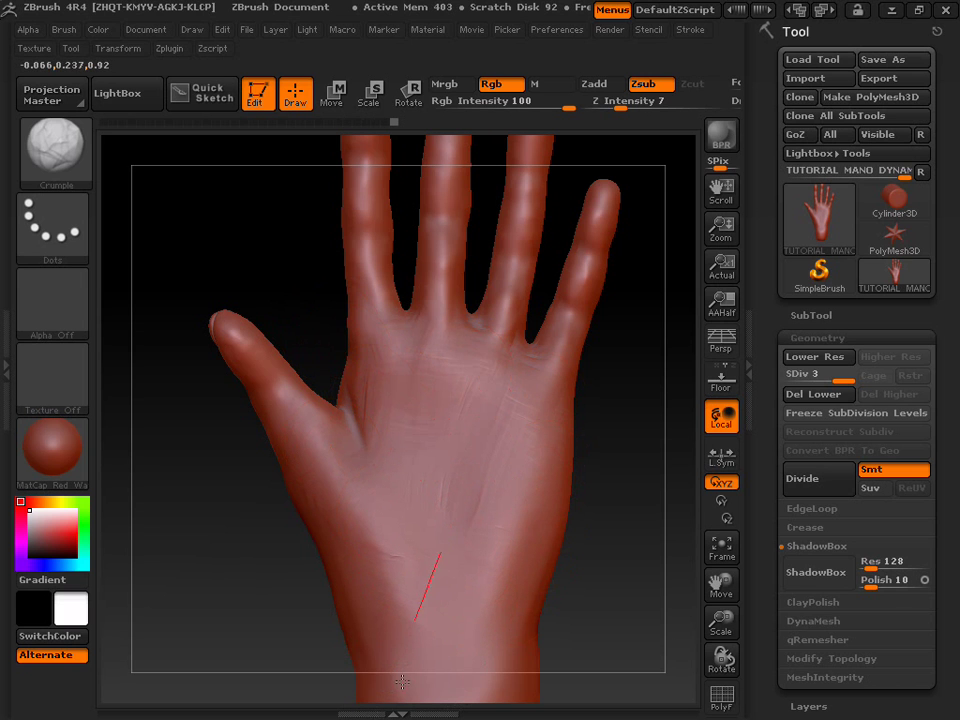
pyautogui.moveTo(501, 506)
pyautogui.mouseDown()
pyautogui.moveTo(446, 467)
pyautogui.moveTo(501, 452)
pyautogui.moveTo(487, 552)
pyautogui.mouseUp()
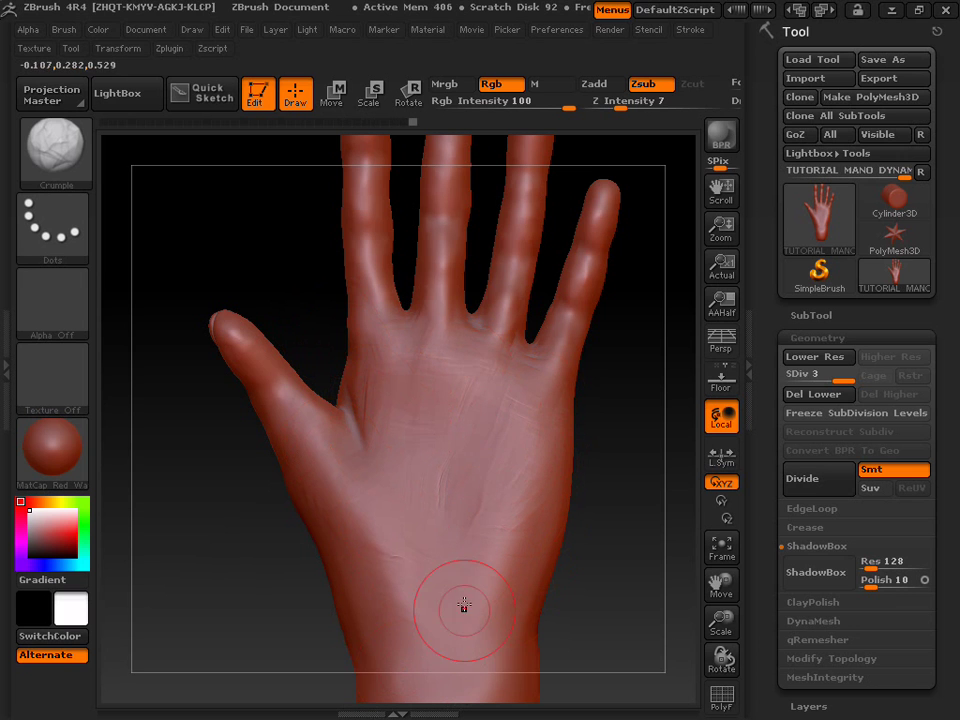
pyautogui.moveTo(488, 438); pyautogui.dragTo(463, 545)
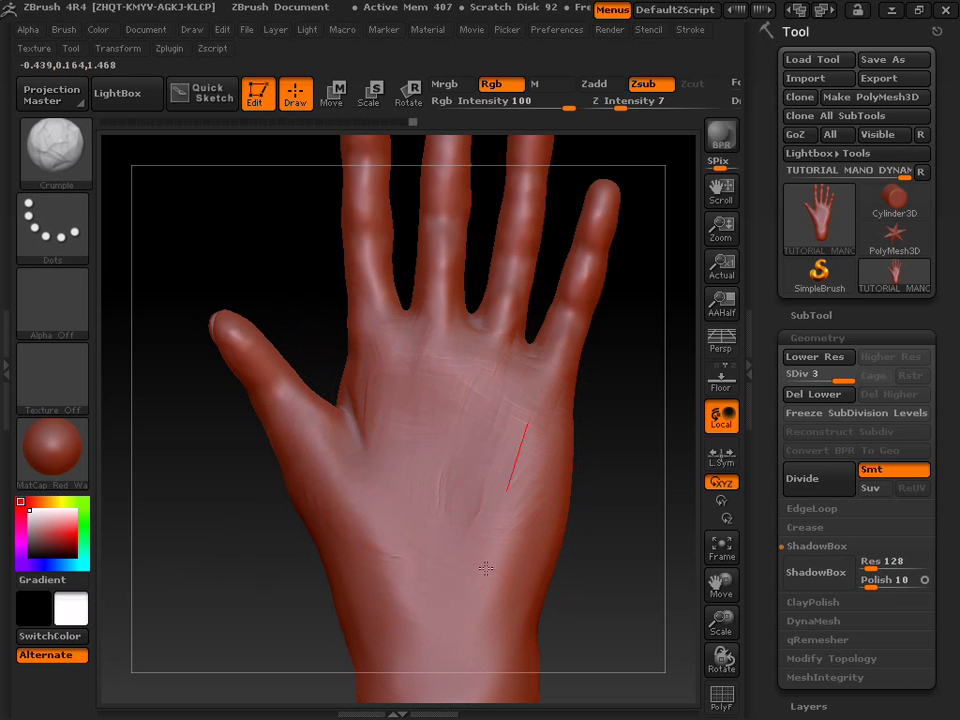
pyautogui.moveTo(311, 407); pyautogui.dragTo(403, 545)
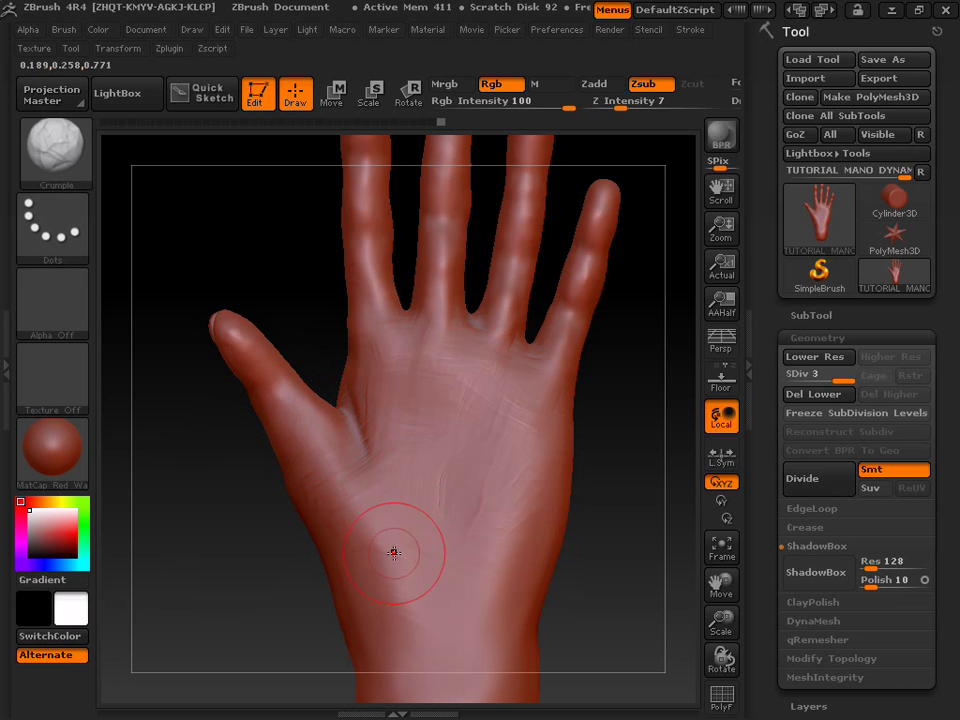
pyautogui.moveTo(606, 523)
pyautogui.mouseDown()
pyautogui.moveTo(533, 521)
pyautogui.moveTo(439, 493)
pyautogui.moveTo(656, 531)
pyautogui.moveTo(643, 525)
pyautogui.mouseUp()
pyautogui.moveTo(437, 457)
pyautogui.mouseDown()
pyautogui.moveTo(422, 512)
pyautogui.moveTo(438, 576)
pyautogui.mouseUp()
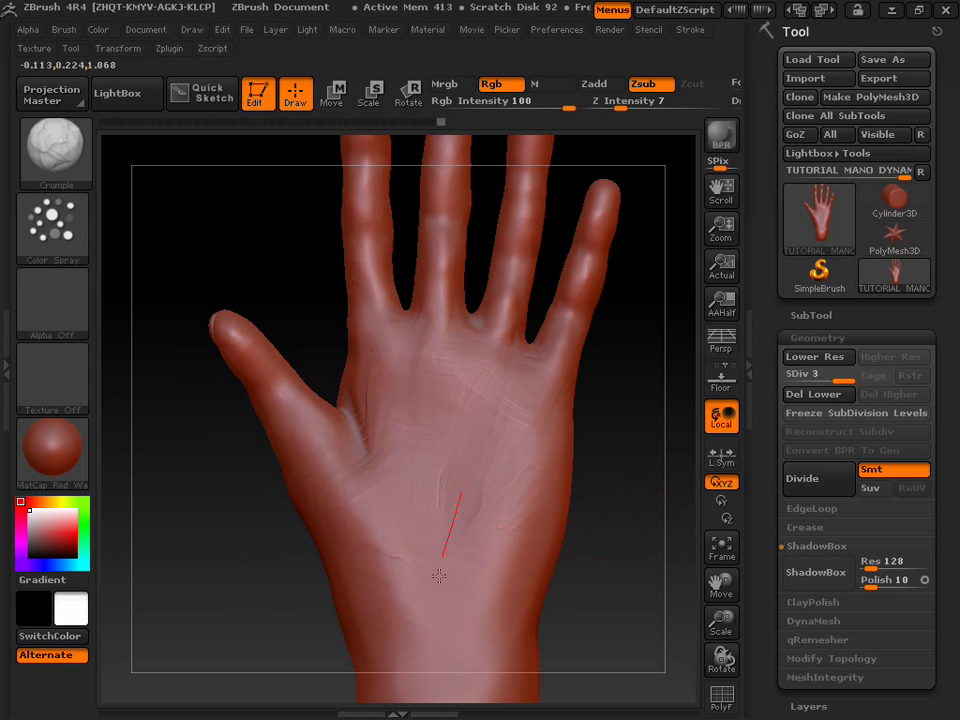
# Carve short creases on the lower palm, the palm centre and the right edge near the wrist
pyautogui.moveTo(416, 660)
pyautogui.mouseDown()
pyautogui.moveTo(505, 568)
pyautogui.moveTo(430, 530)
pyautogui.mouseUp()
pyautogui.moveTo(483, 575); pyautogui.dragTo(453, 553)
pyautogui.moveTo(345, 487)
pyautogui.mouseDown()
pyautogui.moveTo(493, 482)
pyautogui.moveTo(514, 604)
pyautogui.mouseUp()
pyautogui.moveTo(549, 493); pyautogui.dragTo(538, 540)
pyautogui.moveTo(508, 672); pyautogui.dragTo(525, 600)
pyautogui.moveTo(437, 504); pyautogui.dragTo(461, 514)
pyautogui.moveTo(425, 690); pyautogui.dragTo(407, 701)
pyautogui.moveTo(334, 487)
pyautogui.mouseDown()
pyautogui.moveTo(407, 495)
pyautogui.moveTo(367, 530)
pyautogui.mouseUp()
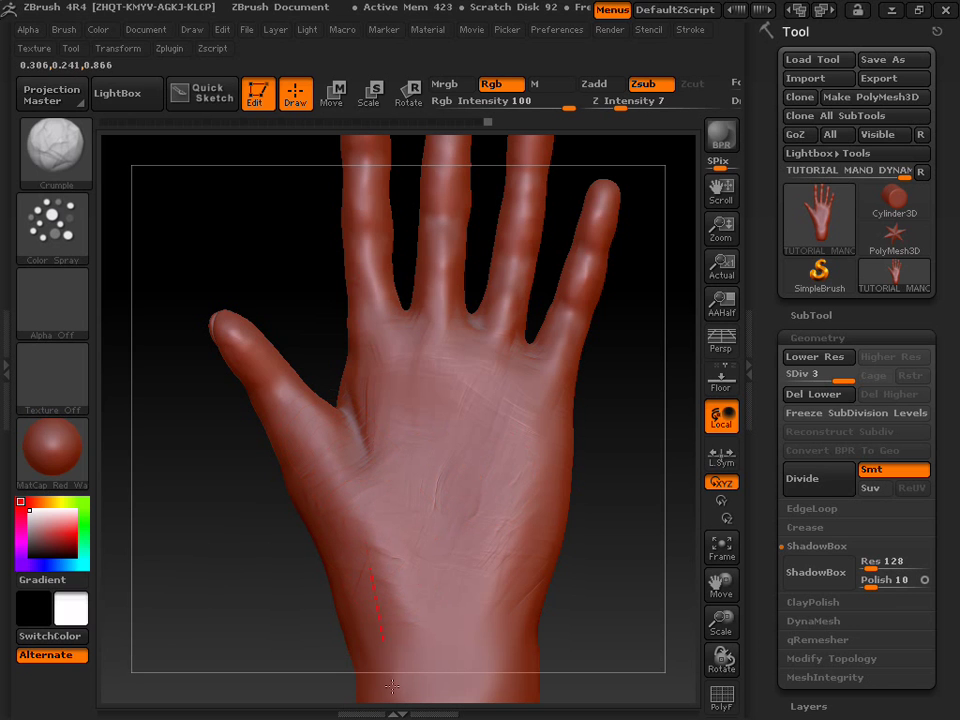
pyautogui.moveTo(439, 561)
pyautogui.mouseDown()
pyautogui.moveTo(507, 659)
pyautogui.moveTo(451, 611)
pyautogui.mouseUp()
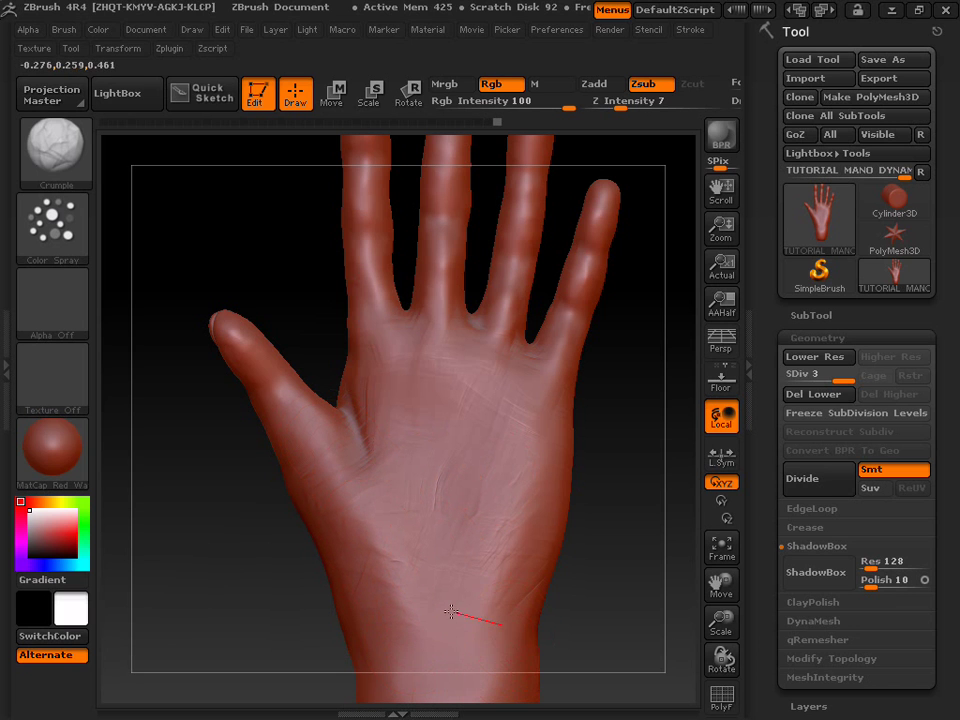
pyautogui.moveTo(333, 562); pyautogui.dragTo(335, 560)
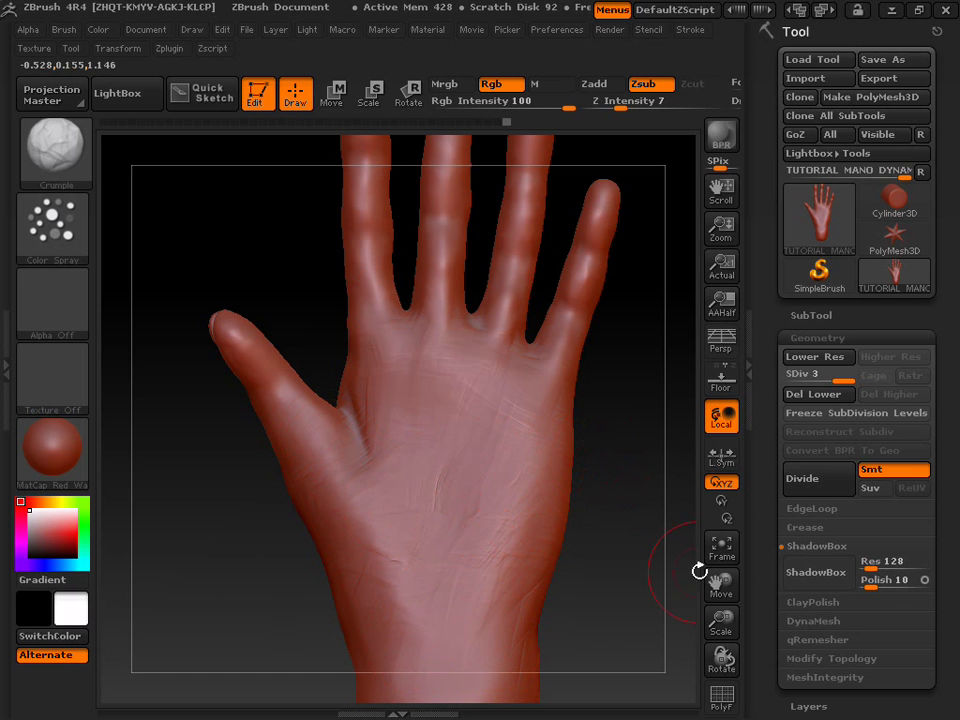
pyautogui.moveTo(718, 586)
pyautogui.mouseDown()
pyautogui.moveTo(709, 612)
pyautogui.moveTo(712, 598)
pyautogui.moveTo(290, 428)
pyautogui.mouseUp()
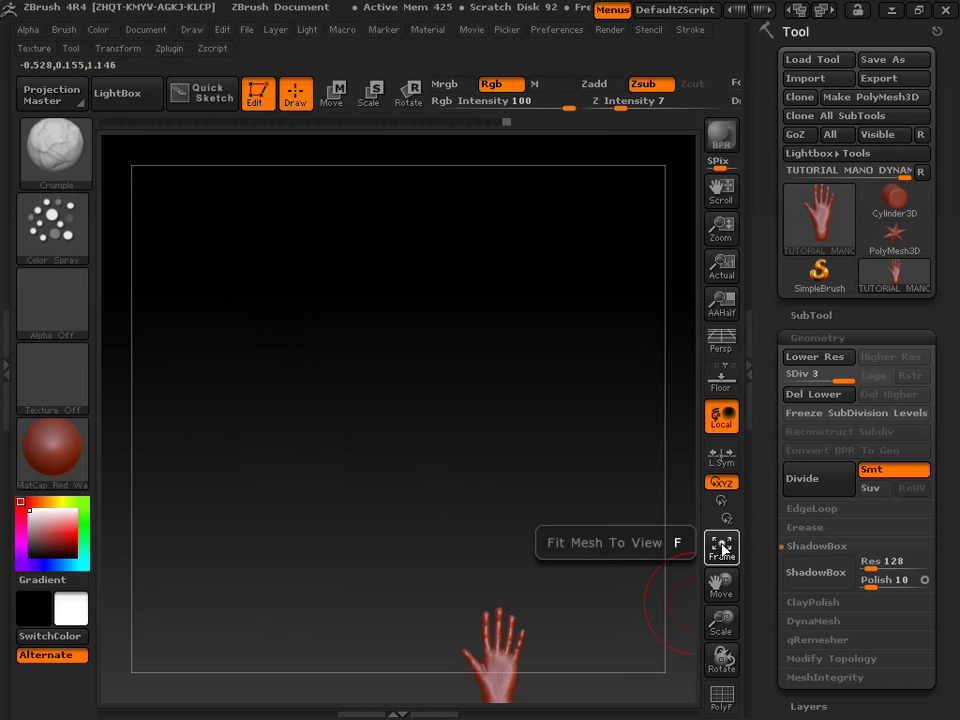
# Zoom in on the palm, reduce the brush size and stroke fine creases near the thumb web
pyautogui.click(722, 547)
pyautogui.moveTo(721, 622)
pyautogui.mouseDown()
pyautogui.moveTo(721, 612)
pyautogui.moveTo(727, 688)
pyautogui.mouseUp()
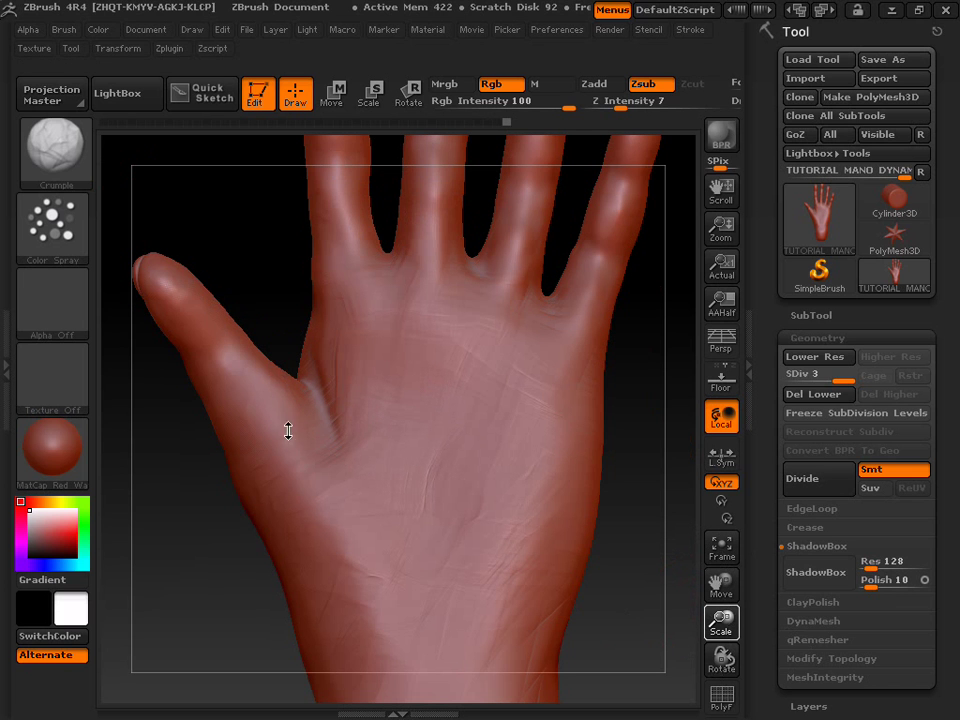
pyautogui.moveTo(288, 430); pyautogui.dragTo(214, 311)
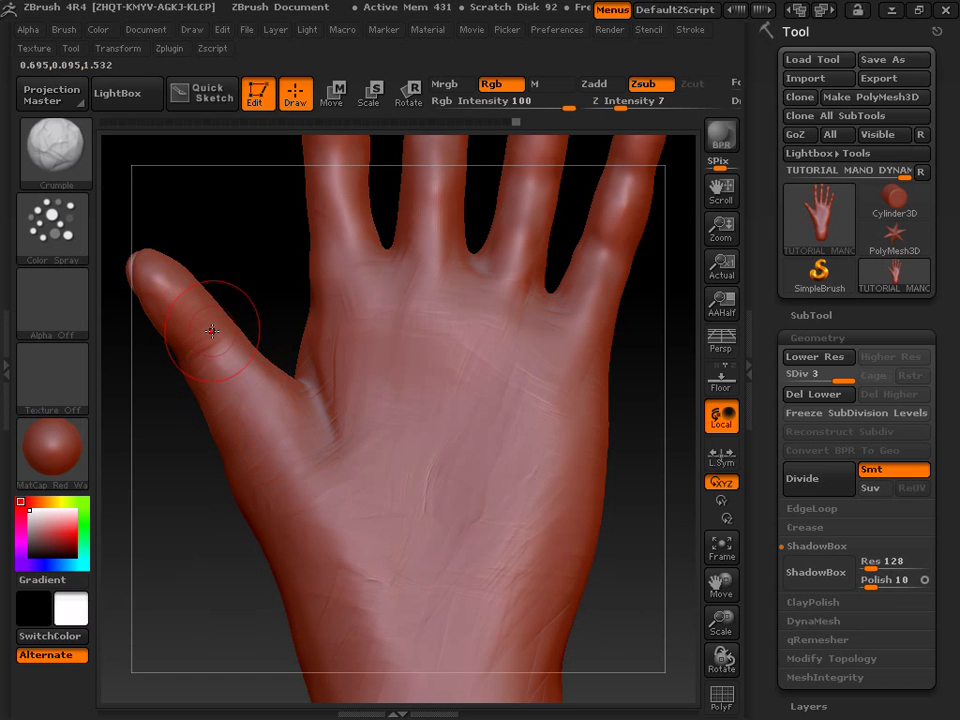
pyautogui.press('s')
pyautogui.moveTo(214, 336); pyautogui.dragTo(203, 330)
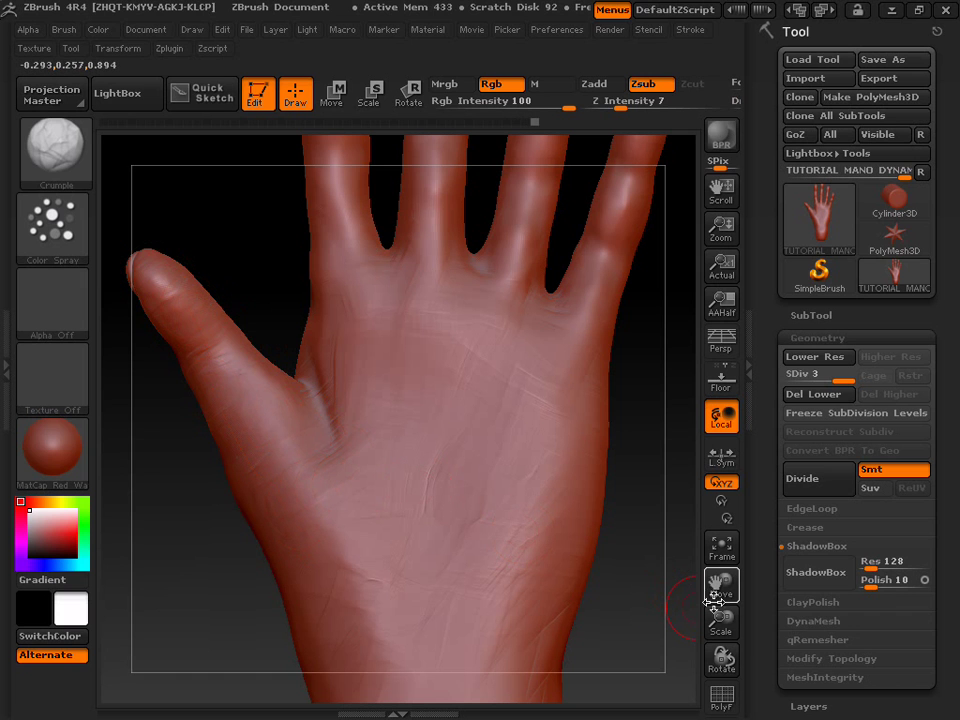
pyautogui.click(720, 549)
pyautogui.moveTo(617, 499)
pyautogui.mouseDown()
pyautogui.moveTo(657, 505)
pyautogui.moveTo(580, 524)
pyautogui.moveTo(521, 521)
pyautogui.moveTo(607, 535)
pyautogui.moveTo(563, 510)
pyautogui.mouseUp()
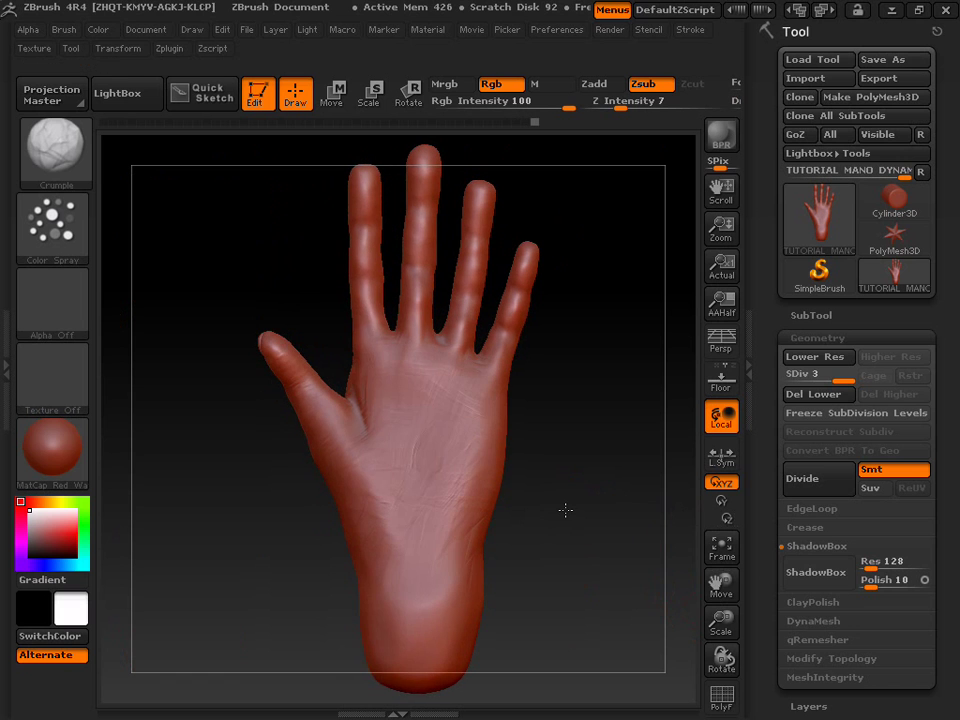
# Zoom in on the fingers and carve fine wrinkles along the index finger
pyautogui.moveTo(720, 585); pyautogui.dragTo(711, 700)
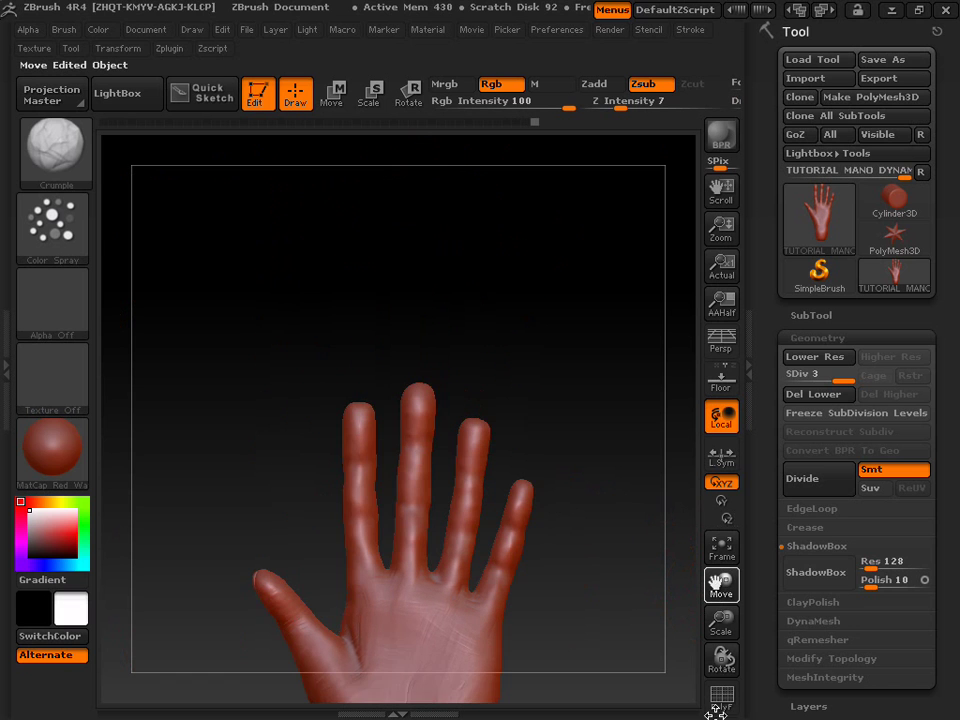
pyautogui.moveTo(714, 618); pyautogui.dragTo(718, 703)
pyautogui.moveTo(721, 584)
pyautogui.mouseDown()
pyautogui.moveTo(667, 614)
pyautogui.moveTo(537, 516)
pyautogui.mouseUp()
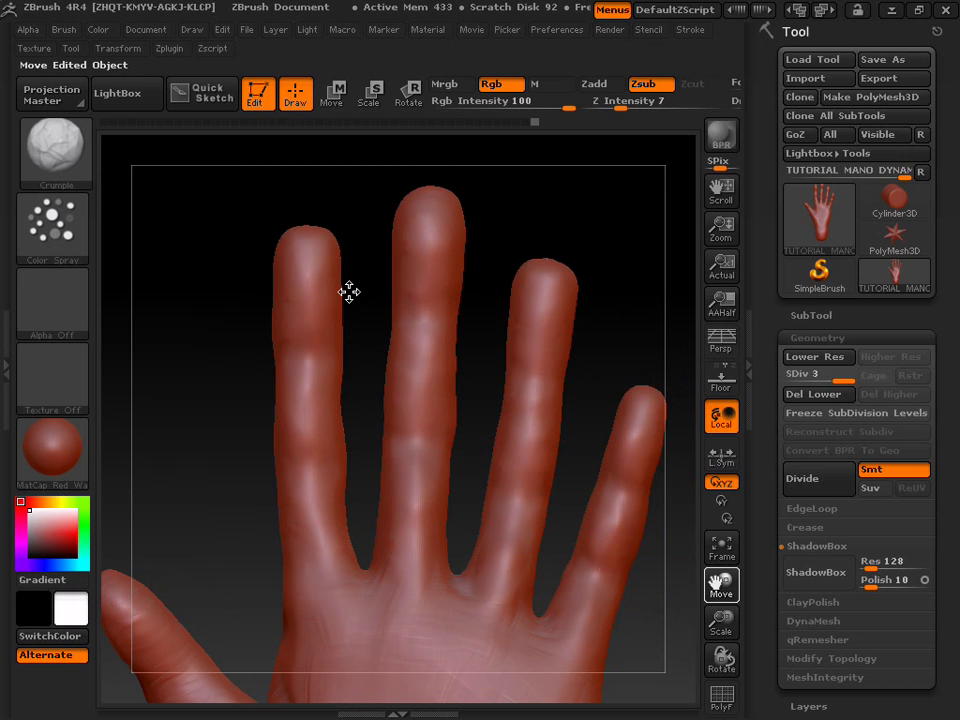
pyautogui.moveTo(317, 276); pyautogui.dragTo(296, 257)
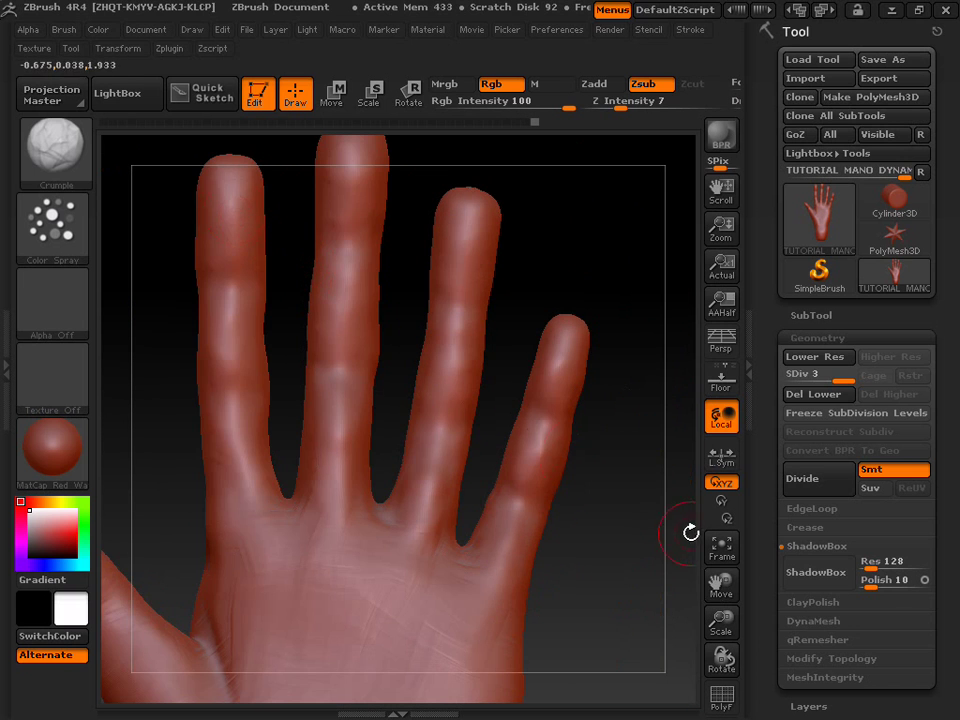
pyautogui.moveTo(721, 585)
pyautogui.mouseDown()
pyautogui.moveTo(739, 616)
pyautogui.moveTo(730, 600)
pyautogui.mouseUp()
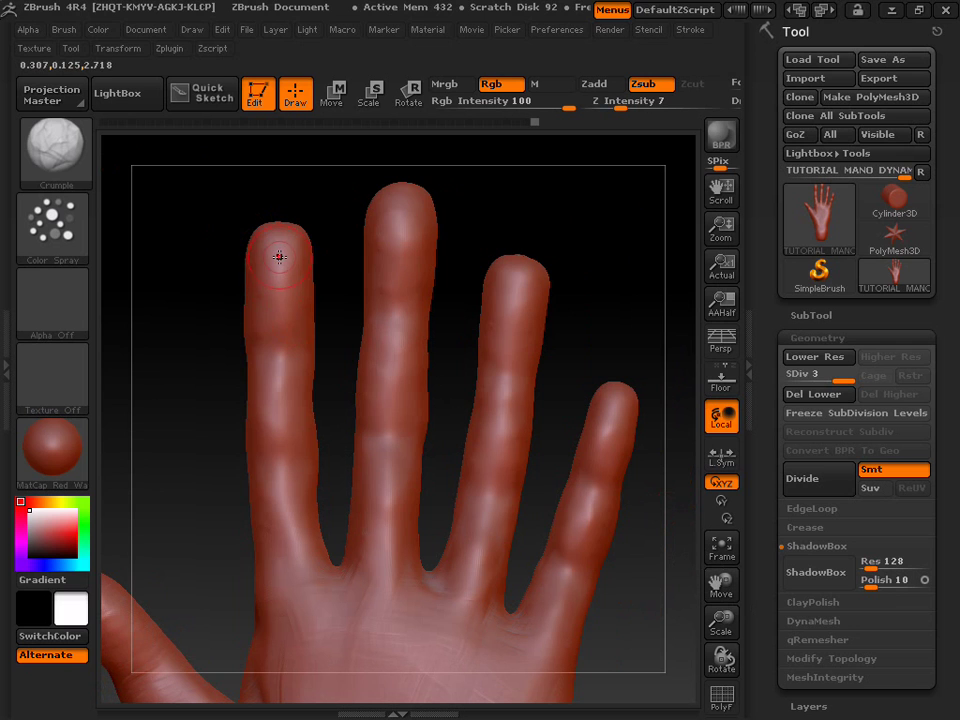
pyautogui.moveTo(286, 317)
pyautogui.mouseDown()
pyautogui.moveTo(287, 336)
pyautogui.moveTo(285, 259)
pyautogui.mouseUp()
pyautogui.moveTo(232, 327); pyautogui.dragTo(289, 369)
pyautogui.moveTo(233, 397)
pyautogui.mouseDown()
pyautogui.moveTo(265, 429)
pyautogui.moveTo(298, 497)
pyautogui.moveTo(266, 549)
pyautogui.moveTo(302, 327)
pyautogui.mouseUp()
# Carve wrinkles down the middle finger from tip to base and on the ring fingertip
pyautogui.moveTo(398, 199); pyautogui.dragTo(394, 289)
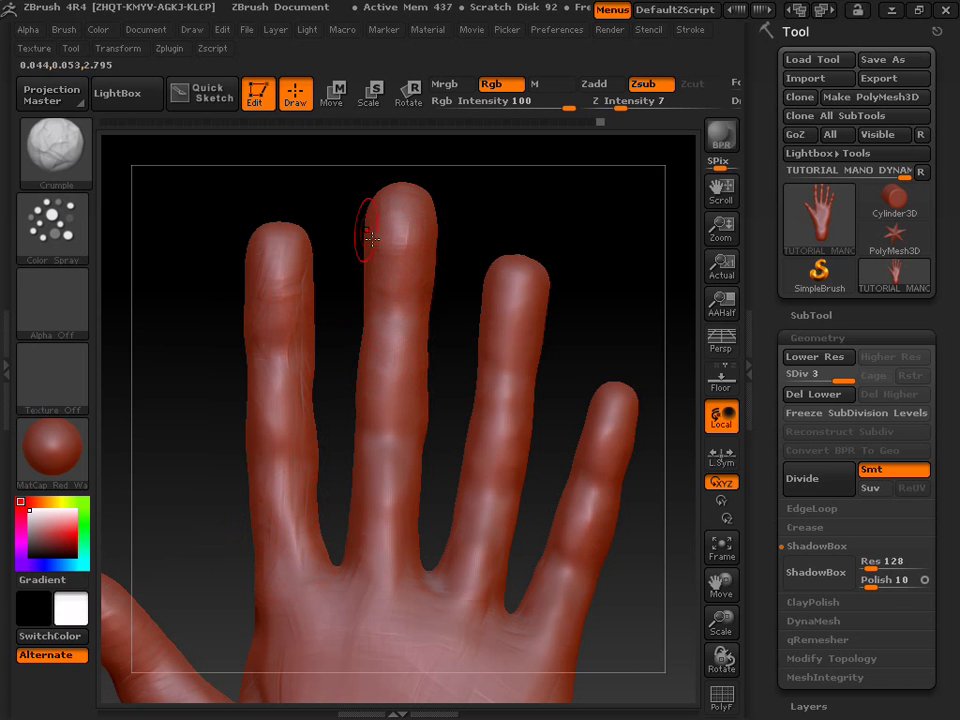
pyautogui.moveTo(388, 350); pyautogui.dragTo(396, 380)
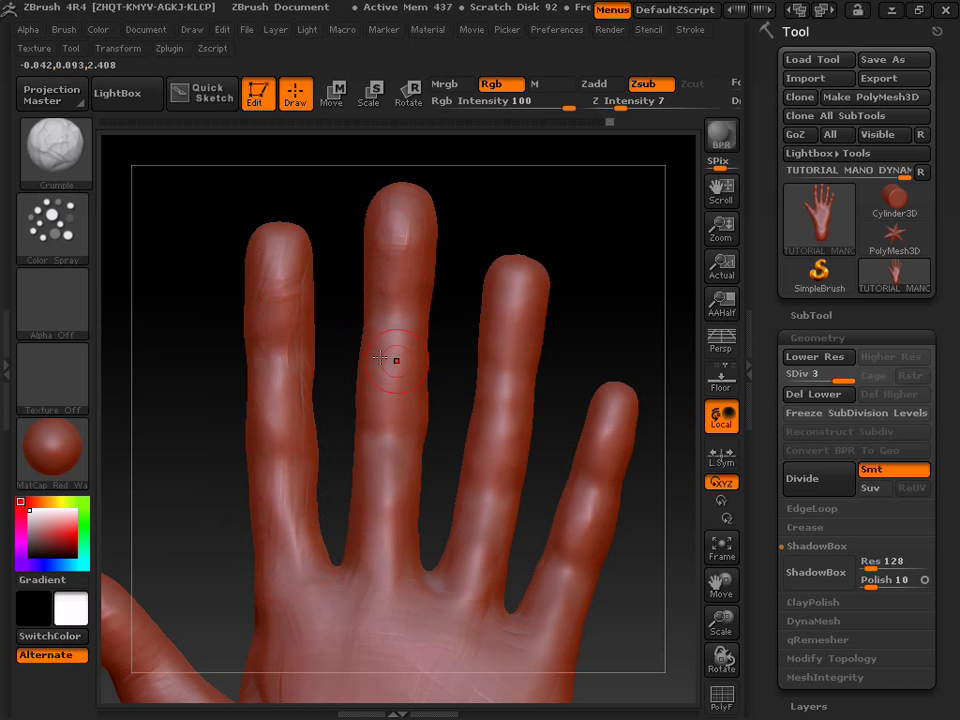
pyautogui.moveTo(385, 519); pyautogui.dragTo(404, 455)
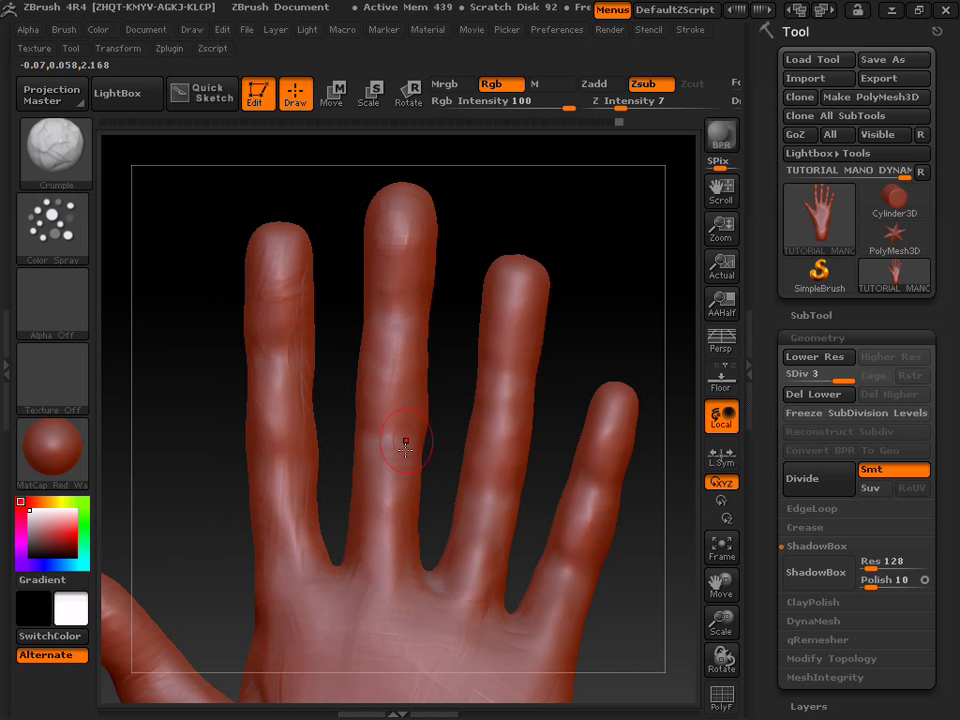
pyautogui.moveTo(374, 640); pyautogui.dragTo(403, 535)
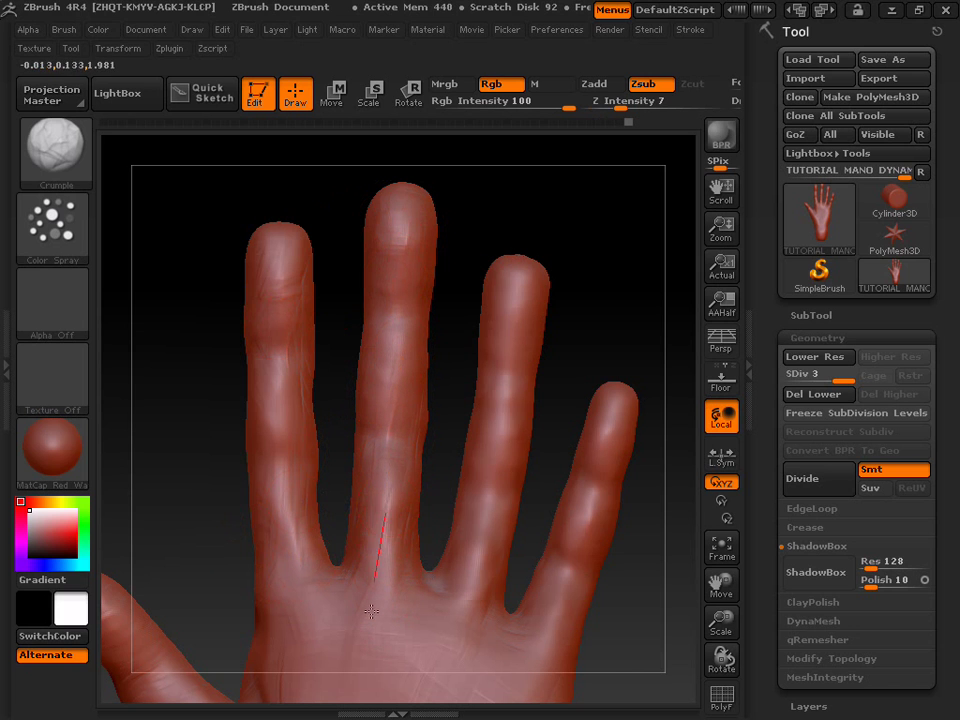
pyautogui.moveTo(420, 265); pyautogui.dragTo(405, 195)
pyautogui.moveTo(471, 259); pyautogui.dragTo(530, 310)
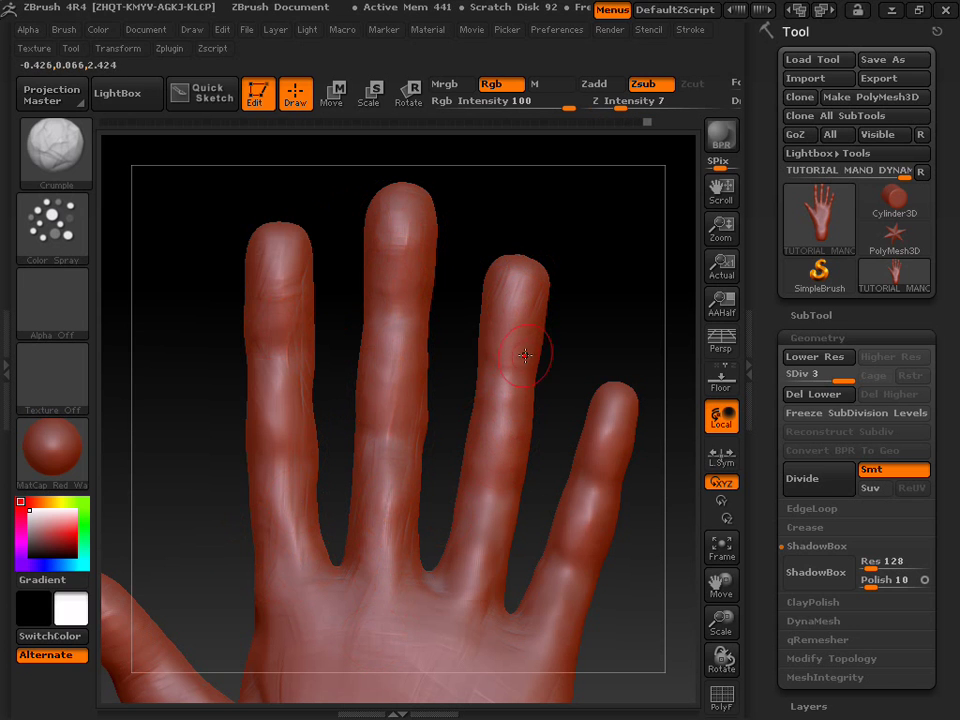
# Carve Crumple wrinkles along the ring finger, down to its base and between the fingers
pyautogui.moveTo(449, 338); pyautogui.dragTo(513, 425)
pyautogui.moveTo(484, 509); pyautogui.dragTo(499, 519)
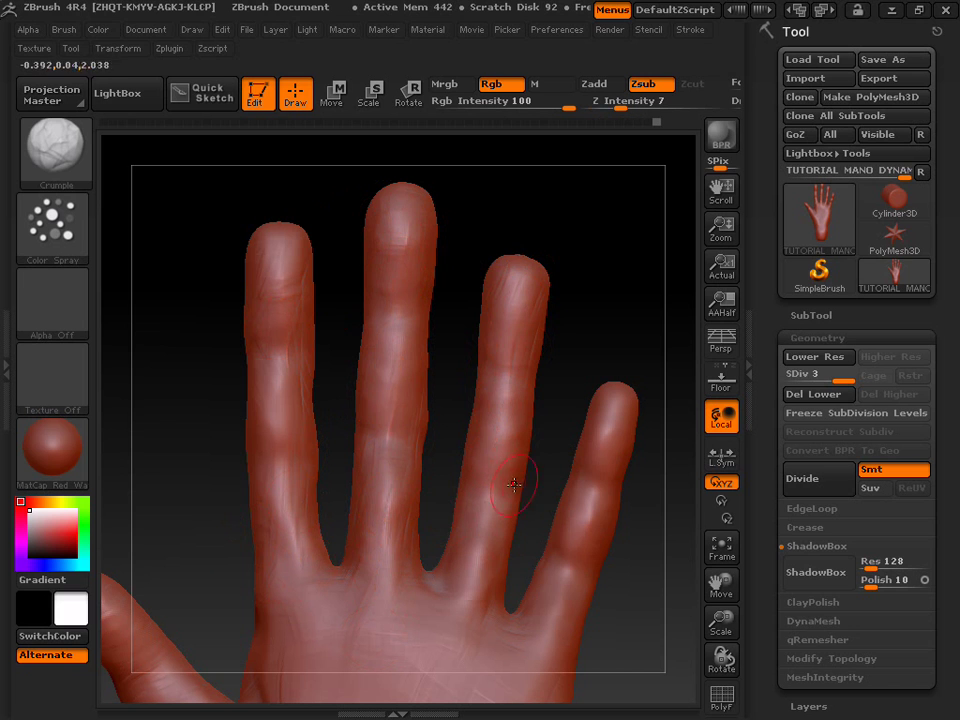
pyautogui.moveTo(452, 492); pyautogui.dragTo(473, 540)
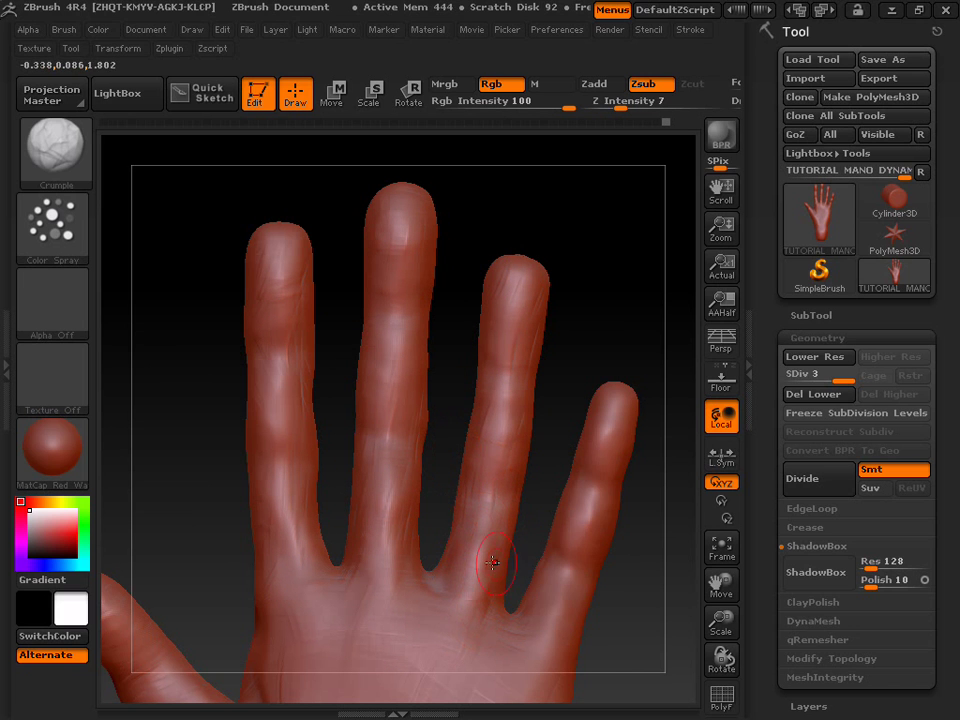
pyautogui.moveTo(407, 551); pyautogui.dragTo(479, 548)
pyautogui.moveTo(454, 663); pyautogui.dragTo(470, 600)
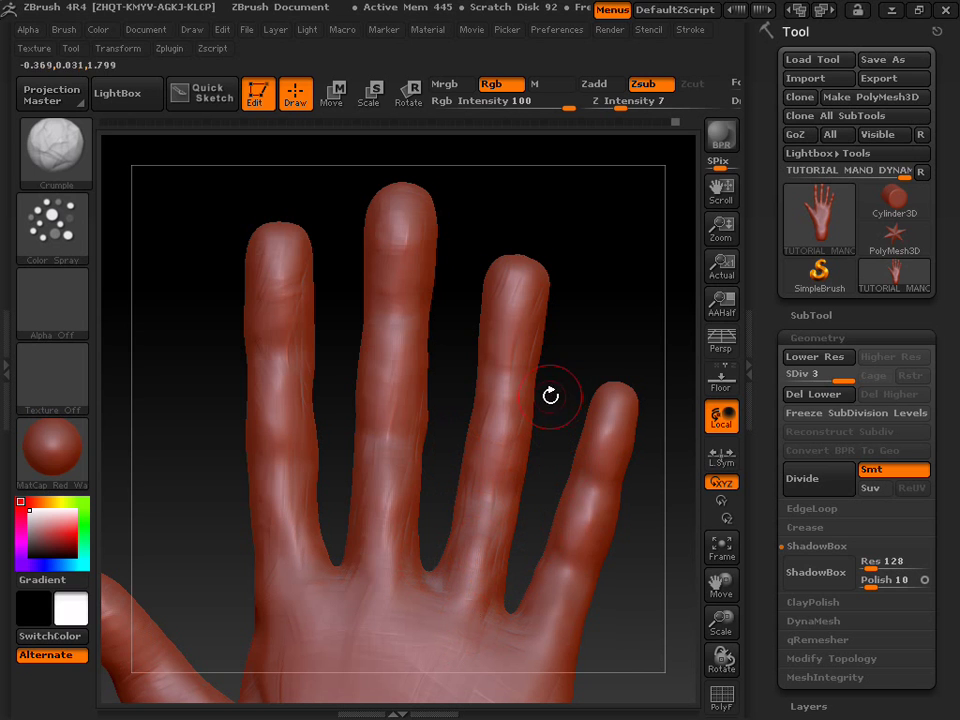
# Wrinkle the middle, little and leftmost fingers, then tilt the hand to view the fingertips
pyautogui.moveTo(405, 316); pyautogui.dragTo(401, 354)
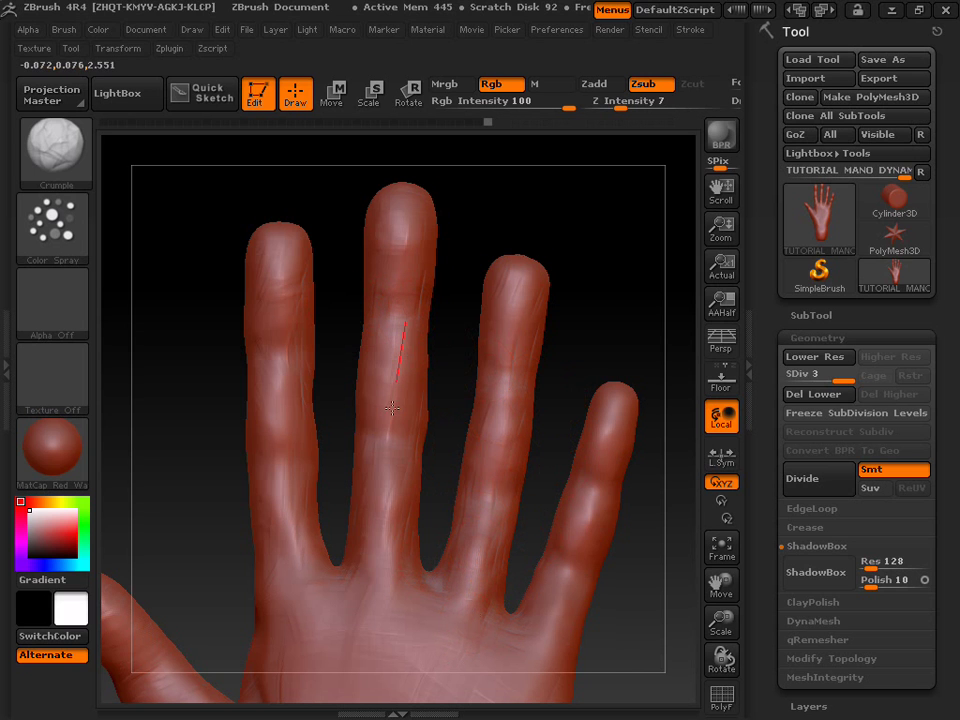
pyautogui.moveTo(620, 404)
pyautogui.mouseDown()
pyautogui.moveTo(598, 394)
pyautogui.moveTo(591, 546)
pyautogui.mouseUp()
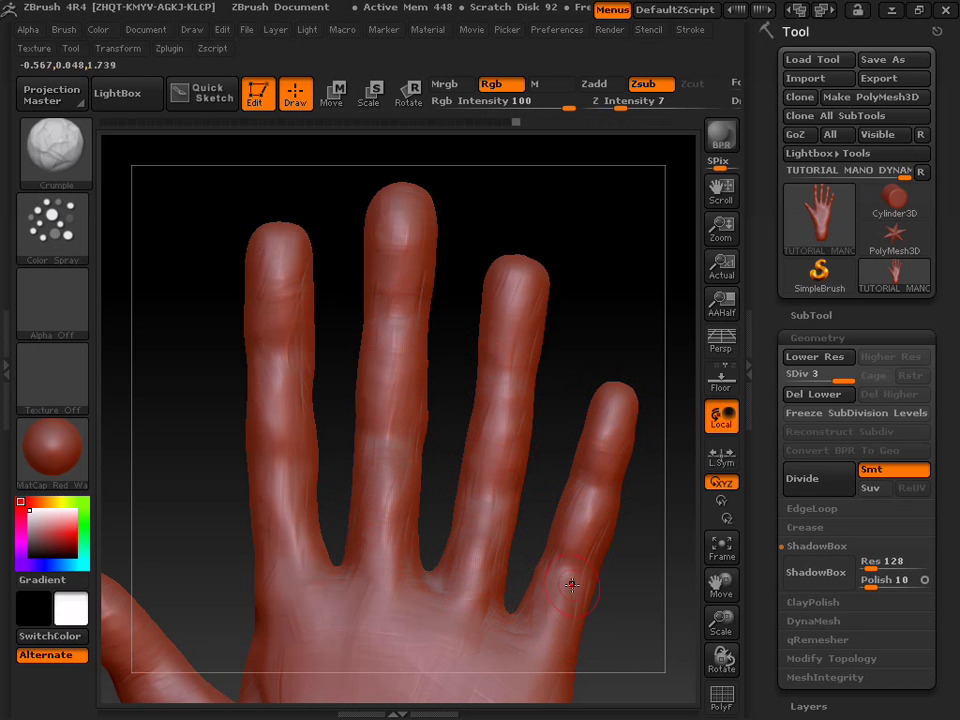
pyautogui.moveTo(525, 690); pyautogui.dragTo(604, 526)
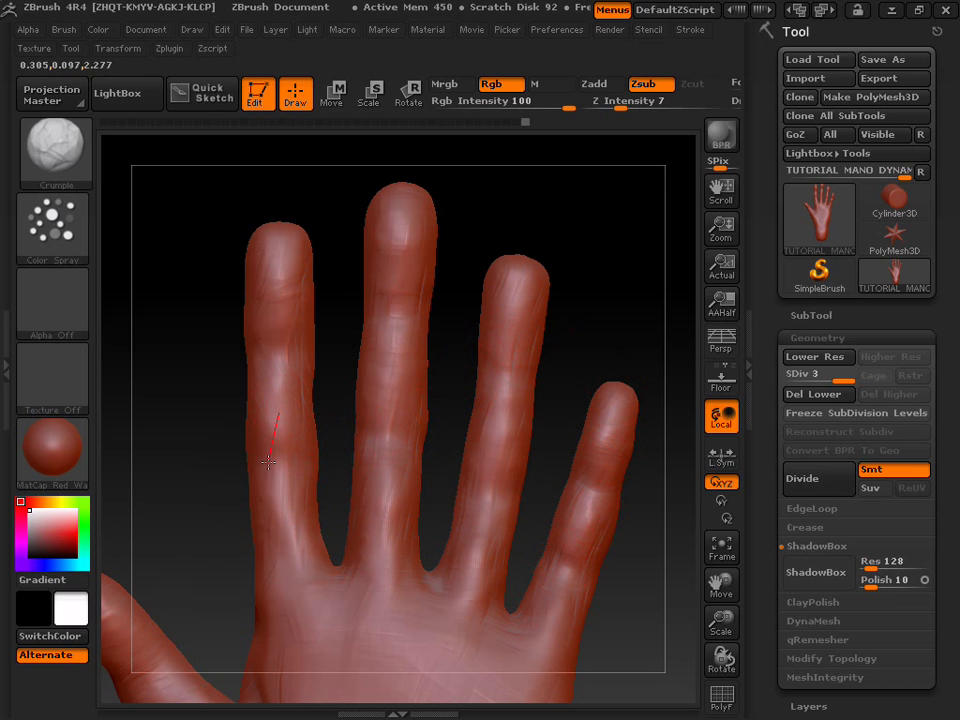
pyautogui.moveTo(269, 500); pyautogui.dragTo(263, 484)
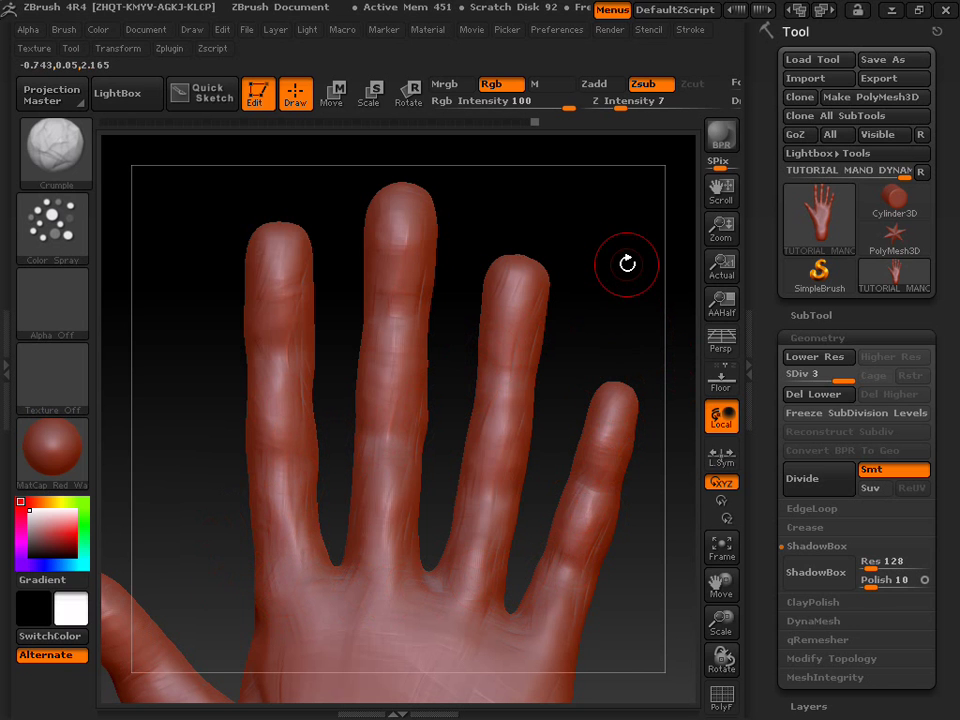
pyautogui.moveTo(588, 384); pyautogui.dragTo(592, 432)
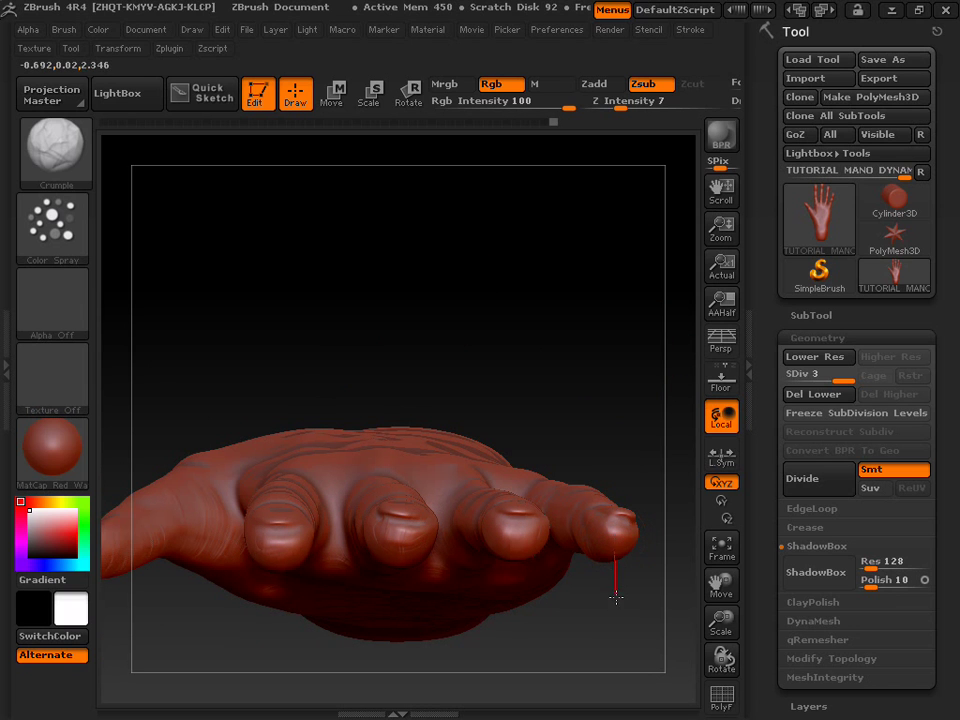
# Turn the hand so its back faces the viewer and shift it up in the canvas
pyautogui.moveTo(536, 321)
pyautogui.mouseDown()
pyautogui.moveTo(541, 463)
pyautogui.moveTo(532, 522)
pyautogui.mouseUp()
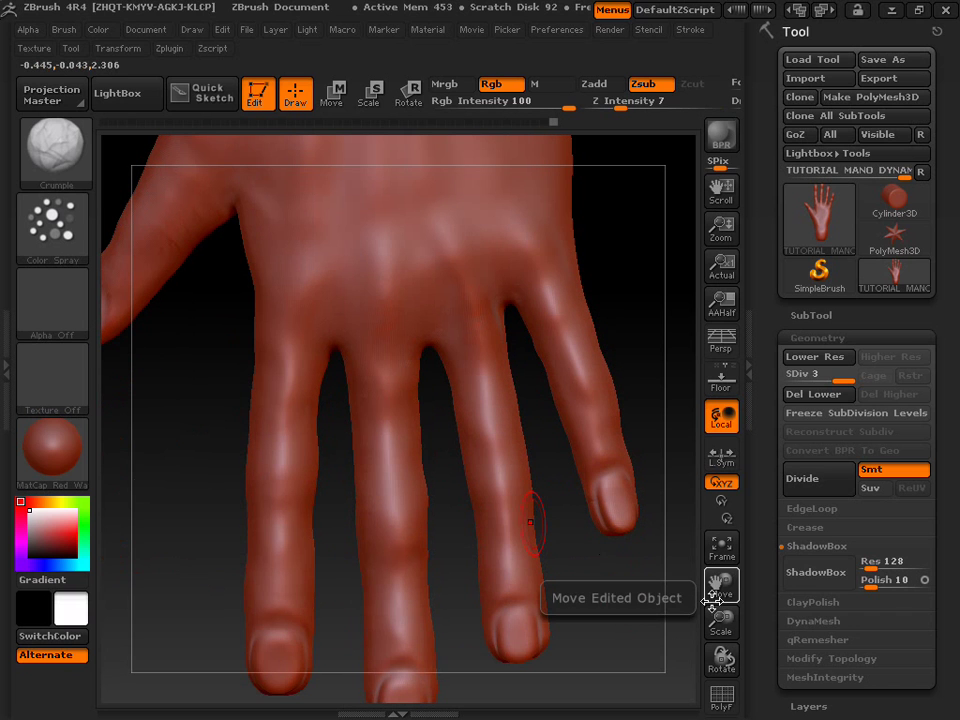
pyautogui.moveTo(721, 578)
pyautogui.mouseDown()
pyautogui.moveTo(713, 542)
pyautogui.moveTo(674, 502)
pyautogui.moveTo(690, 501)
pyautogui.mouseUp()
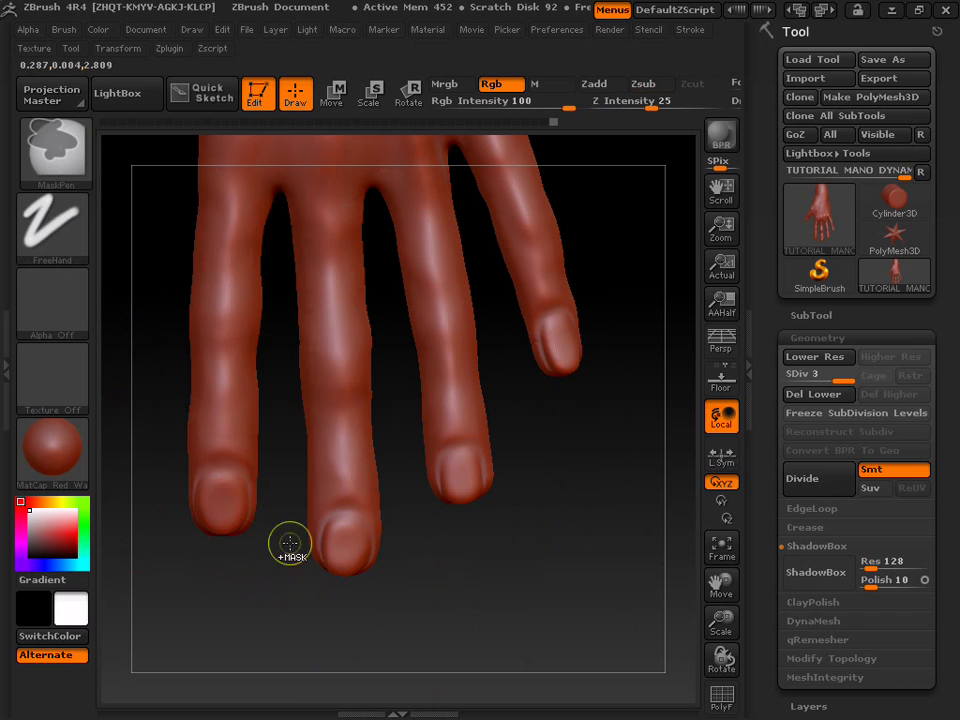
# Paint MaskPen masks over all four fingernails, then switch back to the Crumple brush
pyautogui.keyDown('ctrl'); pyautogui.click(216, 494); pyautogui.keyUp('ctrl')
pyautogui.keyDown('ctrl'); pyautogui.moveTo(216, 494); pyautogui.dragTo(222, 521); pyautogui.keyUp('ctrl')
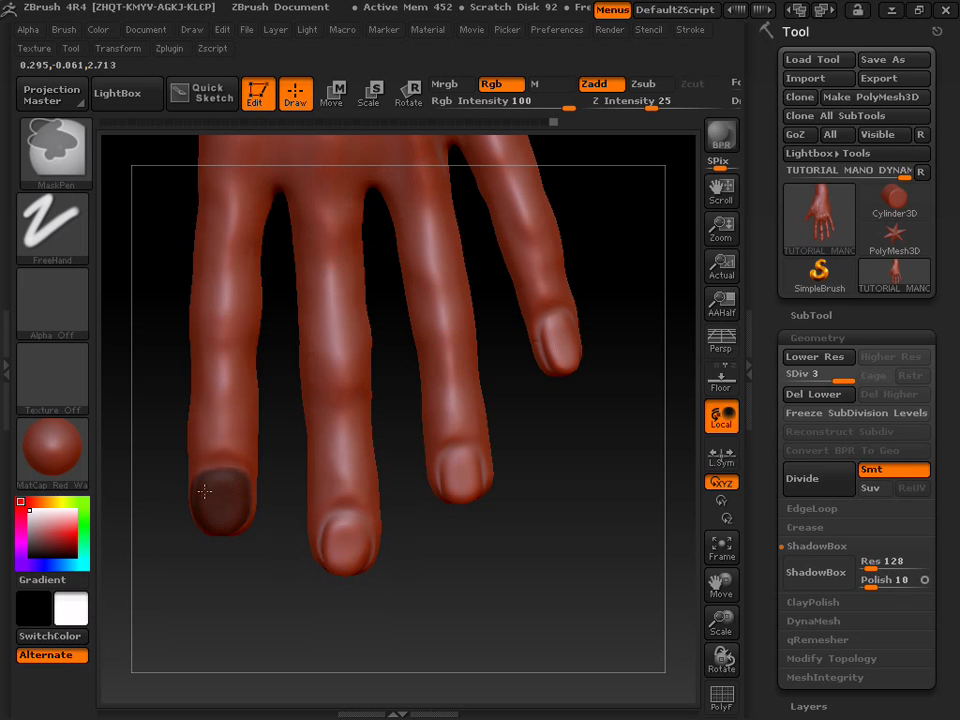
pyautogui.moveTo(343, 560)
pyautogui.keyDown('ctrl'); pyautogui.mouseDown()
pyautogui.moveTo(339, 540)
pyautogui.moveTo(357, 555)
pyautogui.moveTo(357, 523)
pyautogui.mouseUp(); pyautogui.keyUp('ctrl')
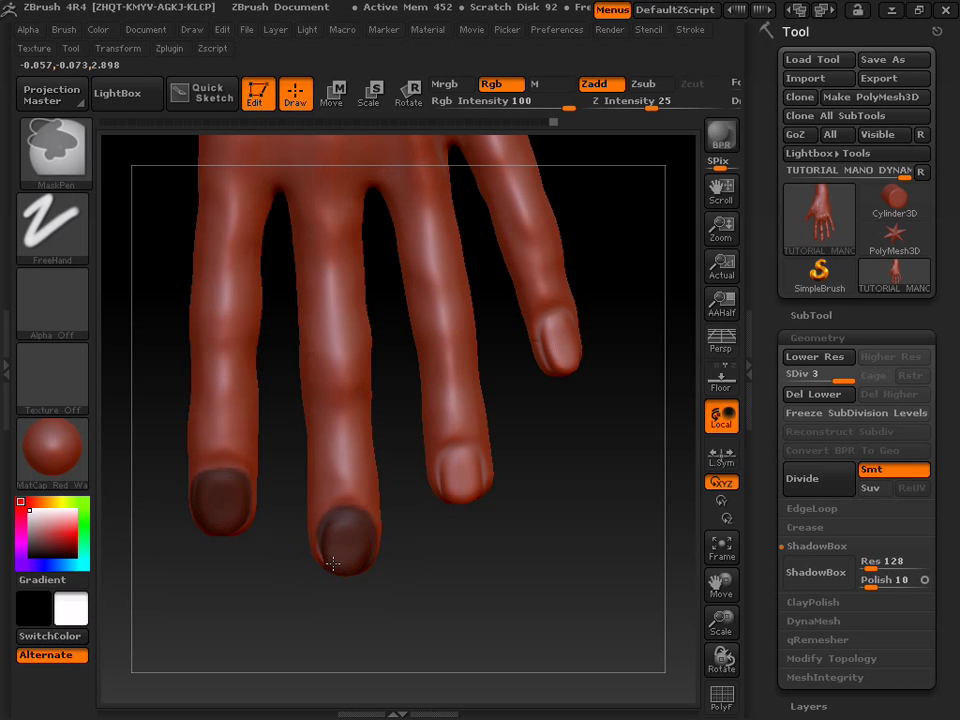
pyautogui.moveTo(456, 480)
pyautogui.keyDown('ctrl'); pyautogui.mouseDown()
pyautogui.moveTo(444, 469)
pyautogui.moveTo(478, 459)
pyautogui.moveTo(453, 490)
pyautogui.mouseUp(); pyautogui.keyUp('ctrl')
pyautogui.moveTo(564, 349)
pyautogui.keyDown('ctrl'); pyautogui.mouseDown()
pyautogui.moveTo(553, 343)
pyautogui.moveTo(558, 327)
pyautogui.mouseUp(); pyautogui.keyUp('ctrl')
pyautogui.press('b')
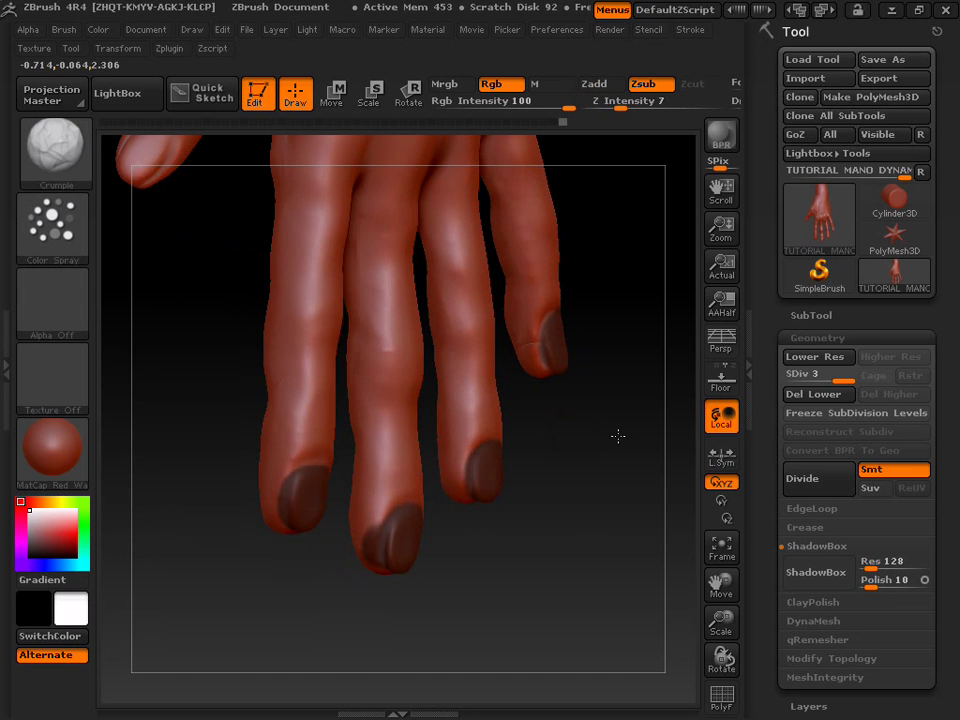
# With a smaller brush, smooth the skin around the small fingernail and mask its nail
pyautogui.moveTo(613, 436); pyautogui.dragTo(566, 456)
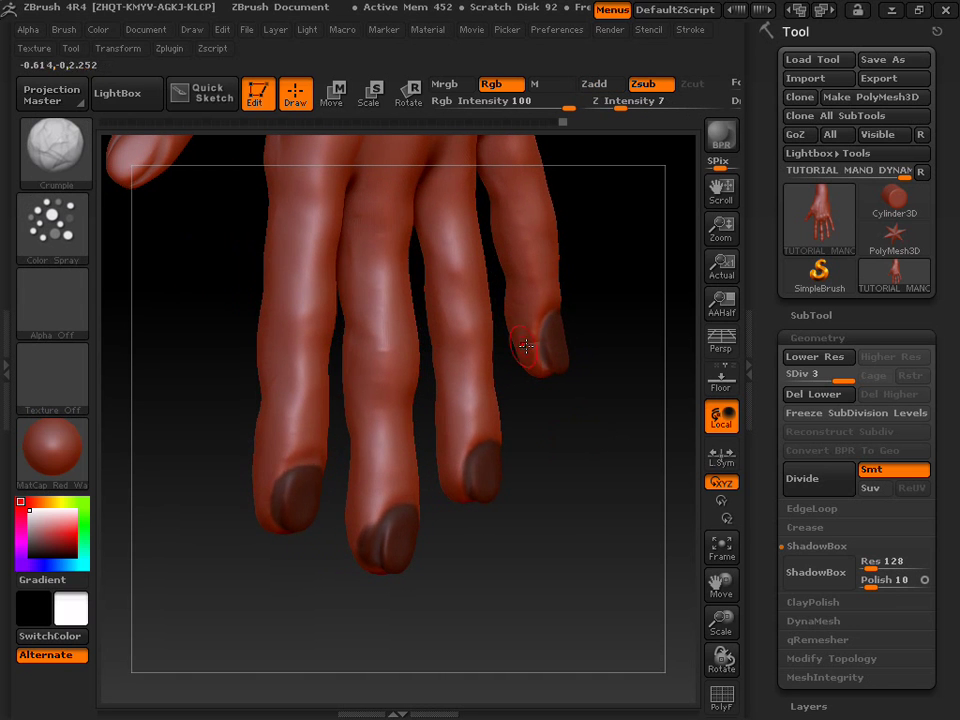
pyautogui.moveTo(525, 347); pyautogui.dragTo(521, 346)
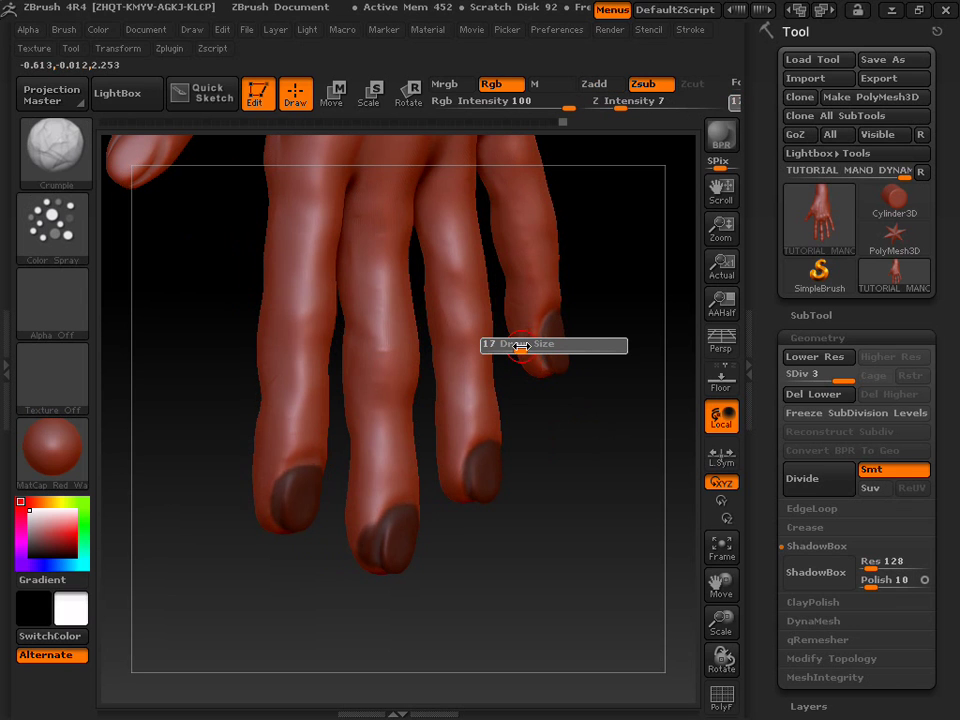
pyautogui.press('shift')
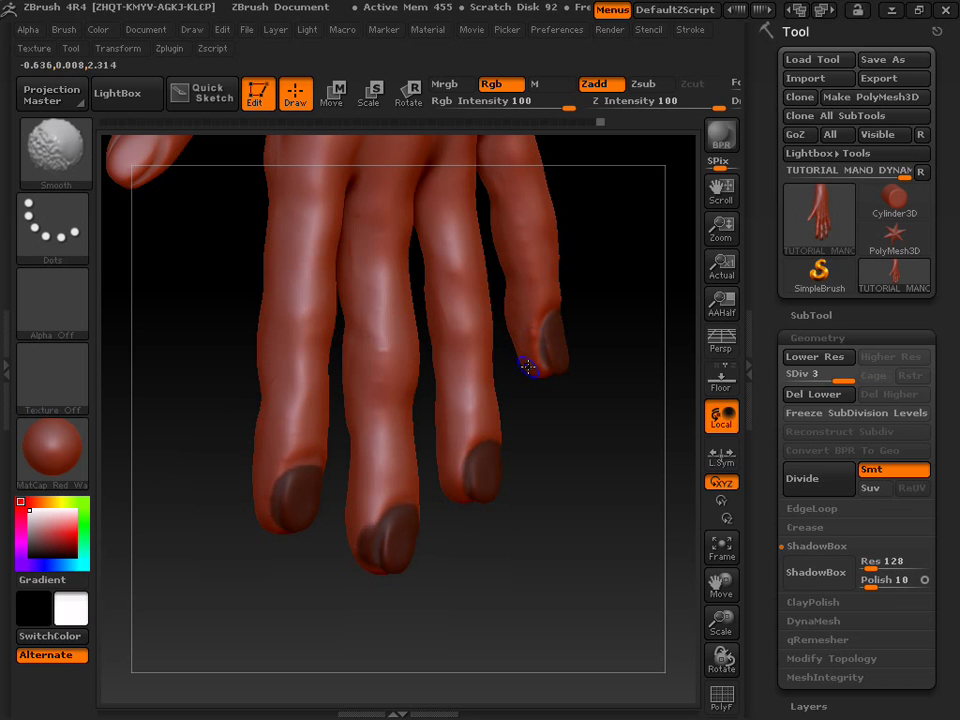
pyautogui.moveTo(555, 418)
pyautogui.mouseDown()
pyautogui.moveTo(529, 416)
pyautogui.moveTo(620, 412)
pyautogui.moveTo(523, 409)
pyautogui.moveTo(574, 380)
pyautogui.mouseUp()
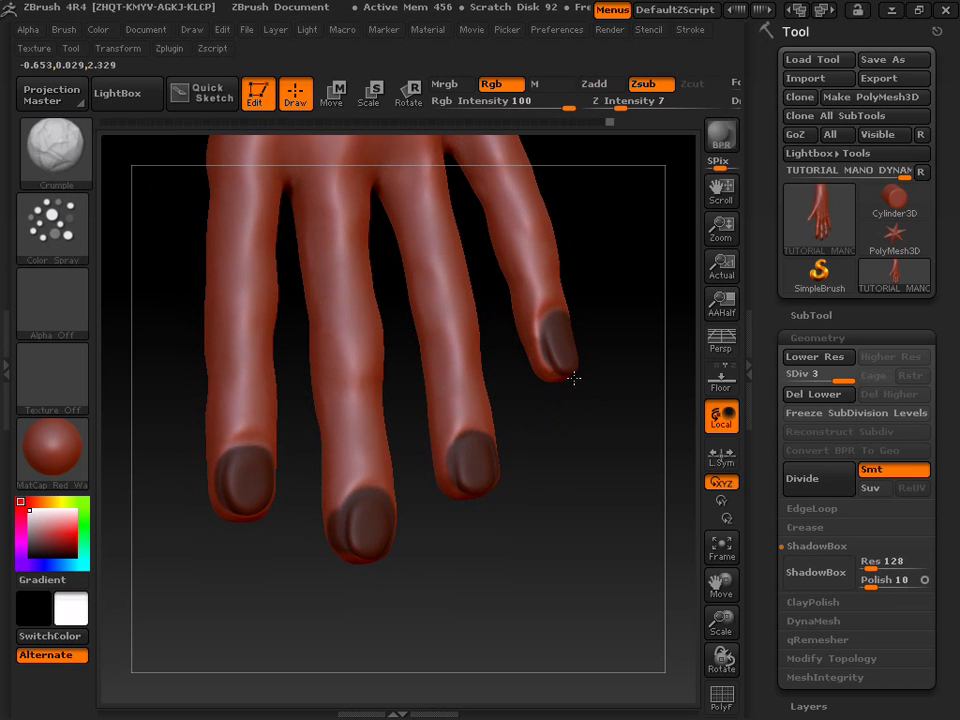
pyautogui.press('ctrl')
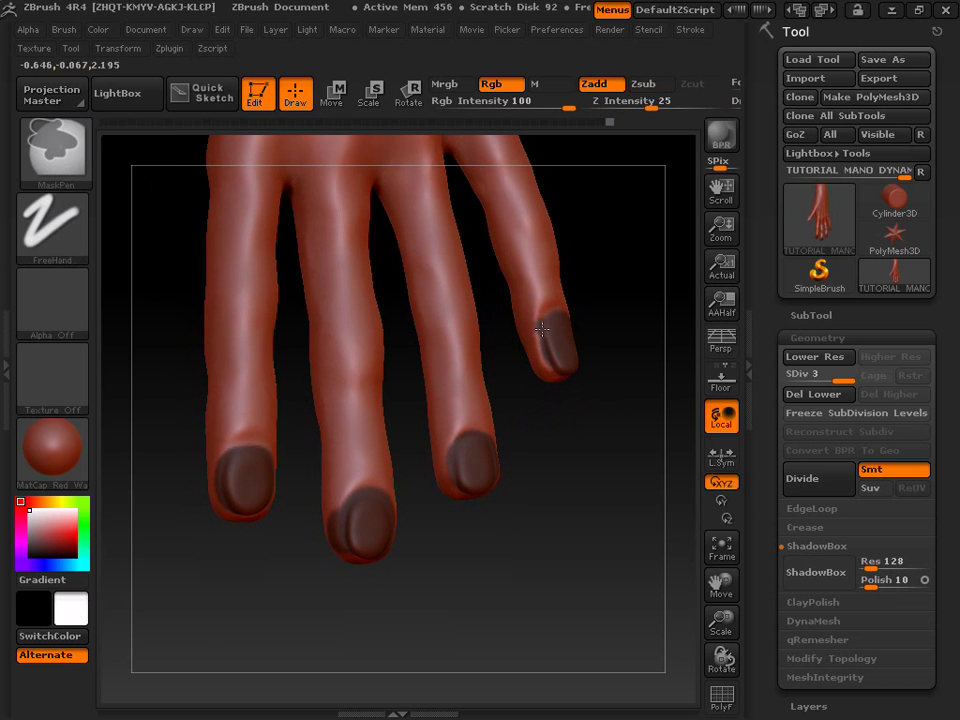
pyautogui.keyDown('ctrl'); pyautogui.moveTo(547, 341); pyautogui.dragTo(540, 340); pyautogui.keyUp('ctrl')
# From a side view, extend the nail mask along the fingertip and smooth the surrounding skin
pyautogui.moveTo(581, 399)
pyautogui.mouseDown()
pyautogui.moveTo(508, 416)
pyautogui.moveTo(474, 411)
pyautogui.moveTo(430, 300)
pyautogui.mouseUp()
pyautogui.press('ctrl')
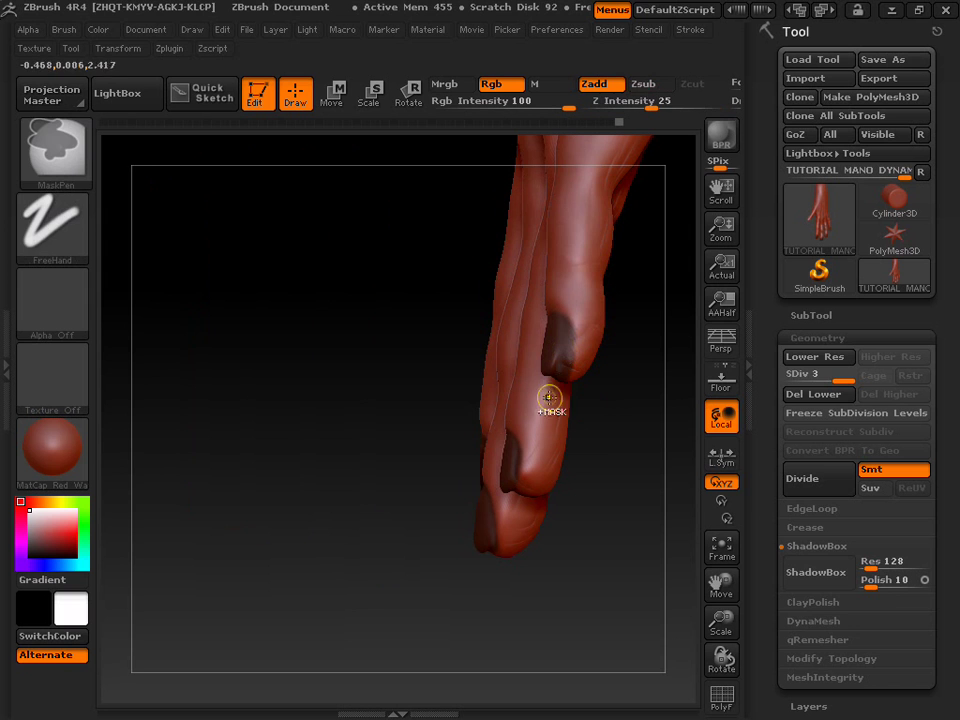
pyautogui.moveTo(611, 510)
pyautogui.keyDown('alt'); pyautogui.mouseDown()
pyautogui.moveTo(623, 340)
pyautogui.moveTo(669, 321)
pyautogui.moveTo(718, 418)
pyautogui.moveTo(642, 427)
pyautogui.mouseUp(); pyautogui.keyUp('alt')
pyautogui.moveTo(525, 516)
pyautogui.keyDown('shift'); pyautogui.mouseDown()
pyautogui.moveTo(510, 574)
pyautogui.moveTo(540, 579)
pyautogui.moveTo(613, 534)
pyautogui.moveTo(574, 628)
pyautogui.mouseUp(); pyautogui.keyUp('shift')
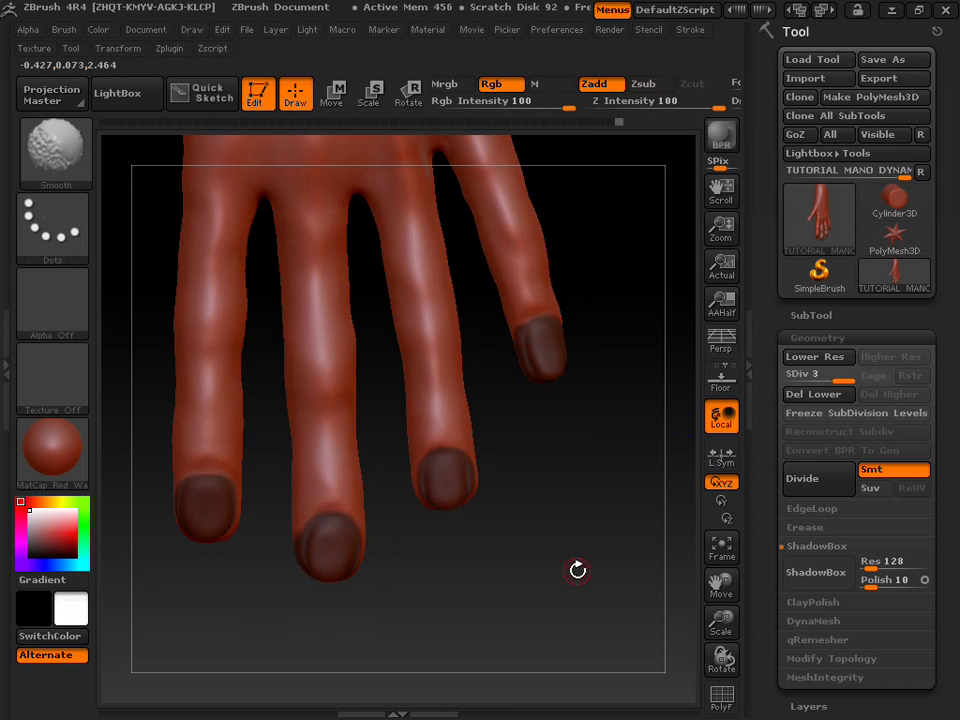
pyautogui.moveTo(553, 375)
pyautogui.mouseDown()
pyautogui.moveTo(548, 190)
pyautogui.moveTo(550, 203)
pyautogui.mouseUp()
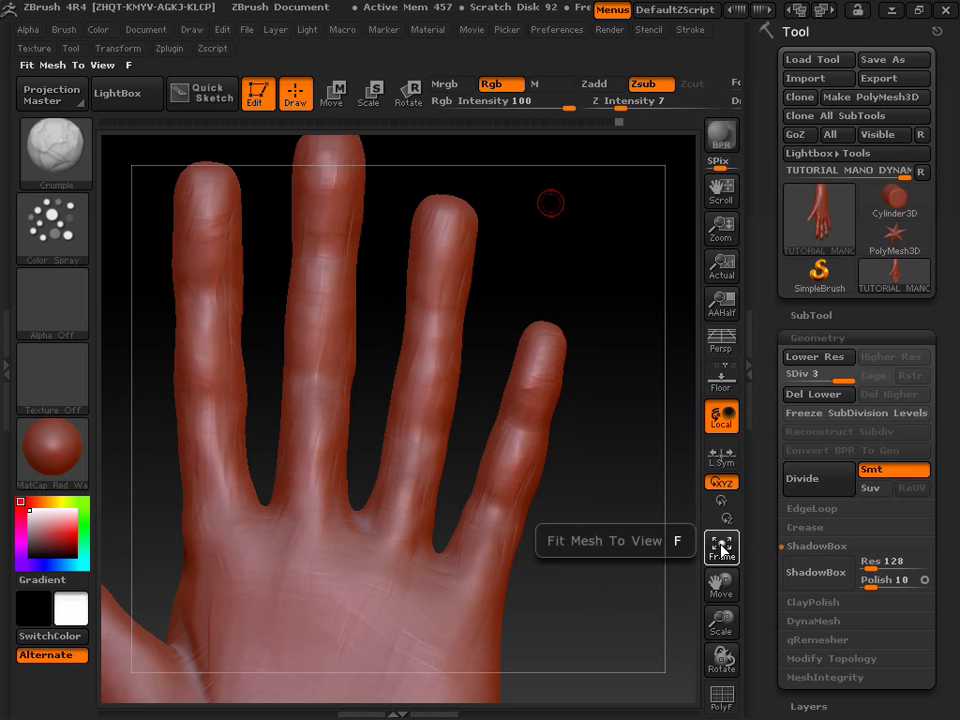
# Frame the whole hand, rotate it to a side view, and zoom in close
pyautogui.click(727, 545)
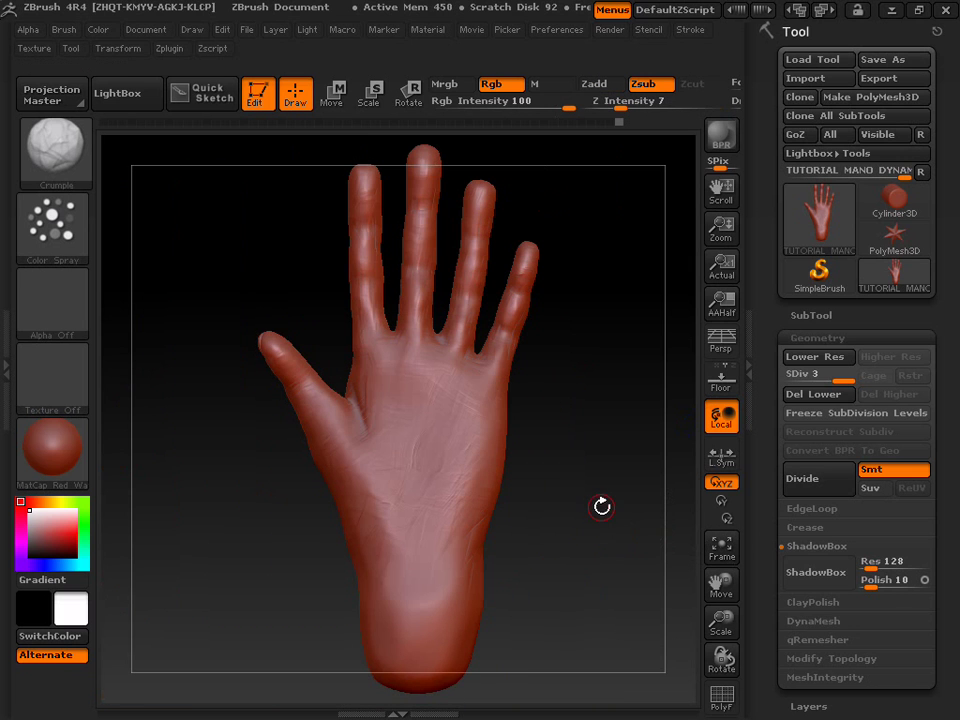
pyautogui.moveTo(600, 497); pyautogui.dragTo(425, 490)
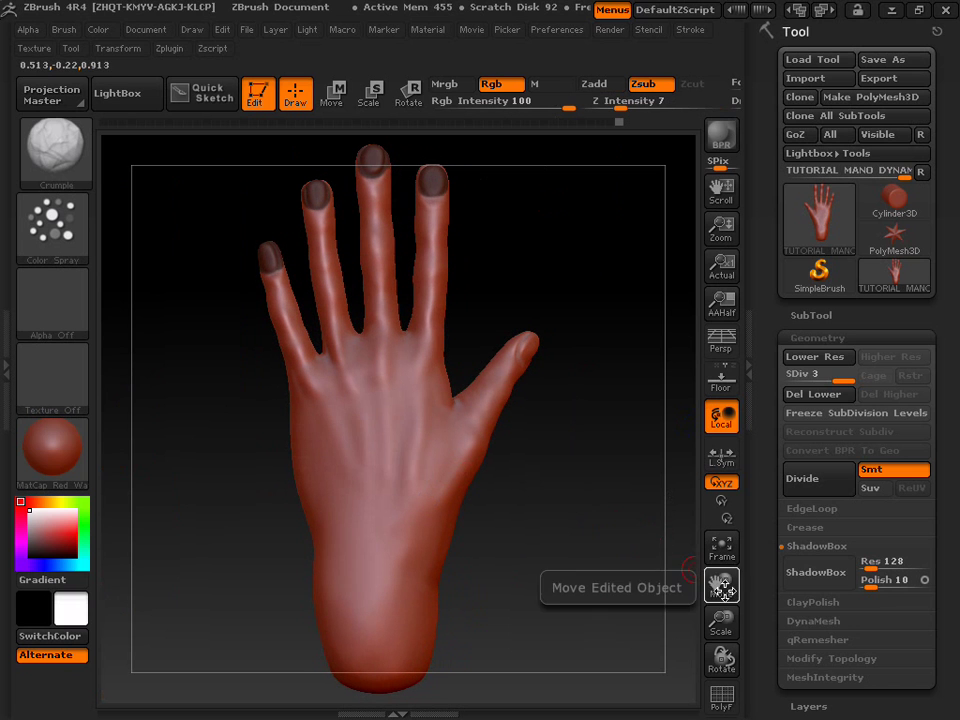
pyautogui.moveTo(718, 615); pyautogui.dragTo(349, 371)
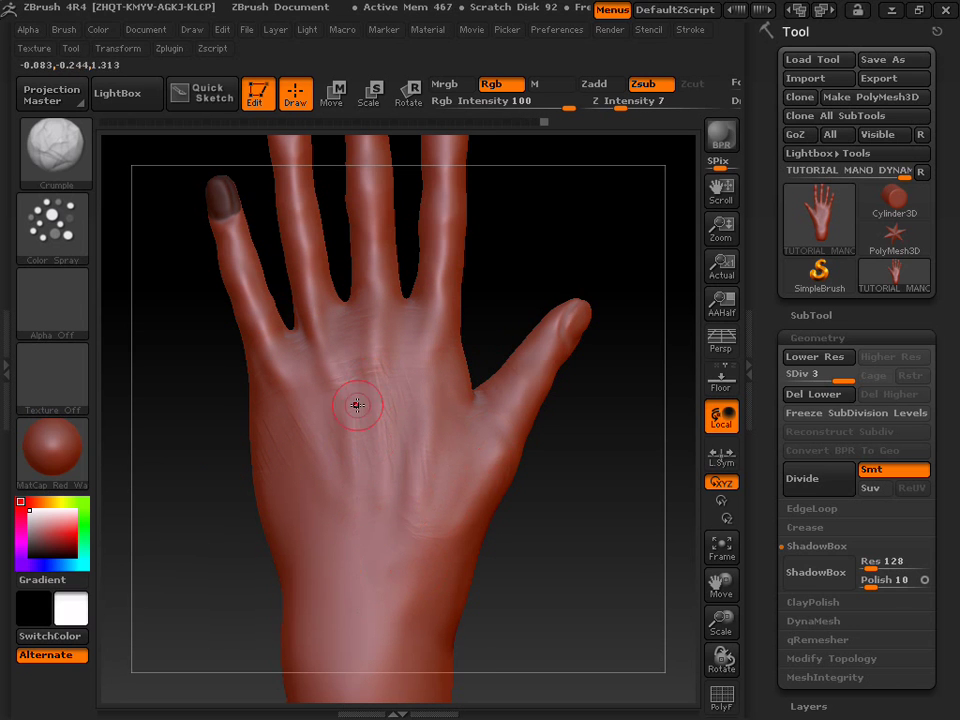
# Shrink the brush and carve fine wrinkles across the back of the hand, wrist and outer edge
pyautogui.press('s')
pyautogui.moveTo(370, 412); pyautogui.dragTo(312, 412)
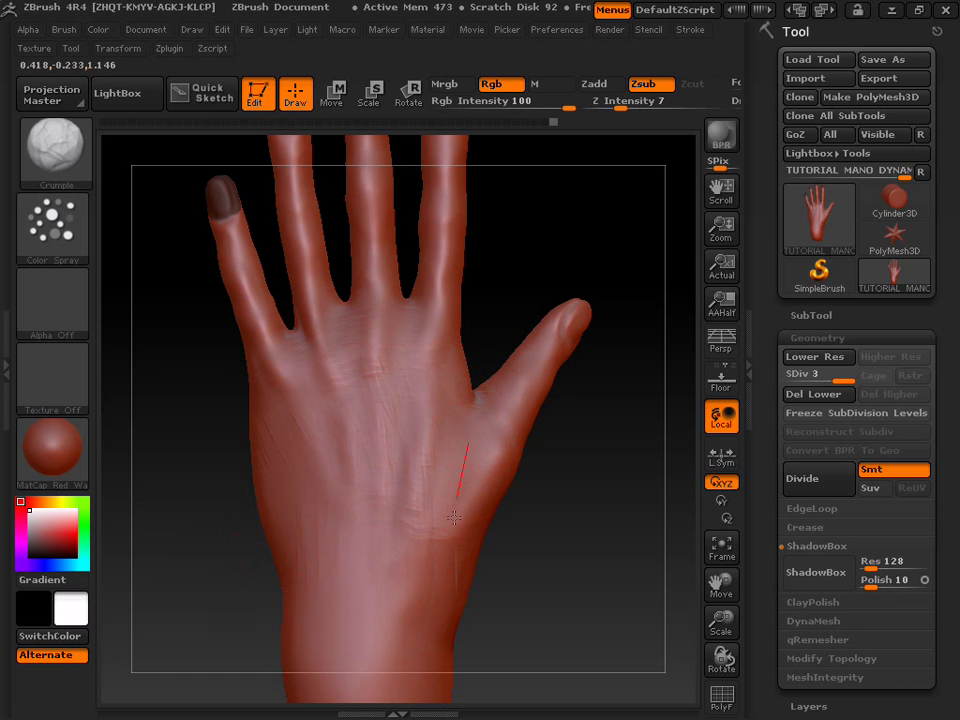
pyautogui.moveTo(437, 622); pyautogui.dragTo(441, 477)
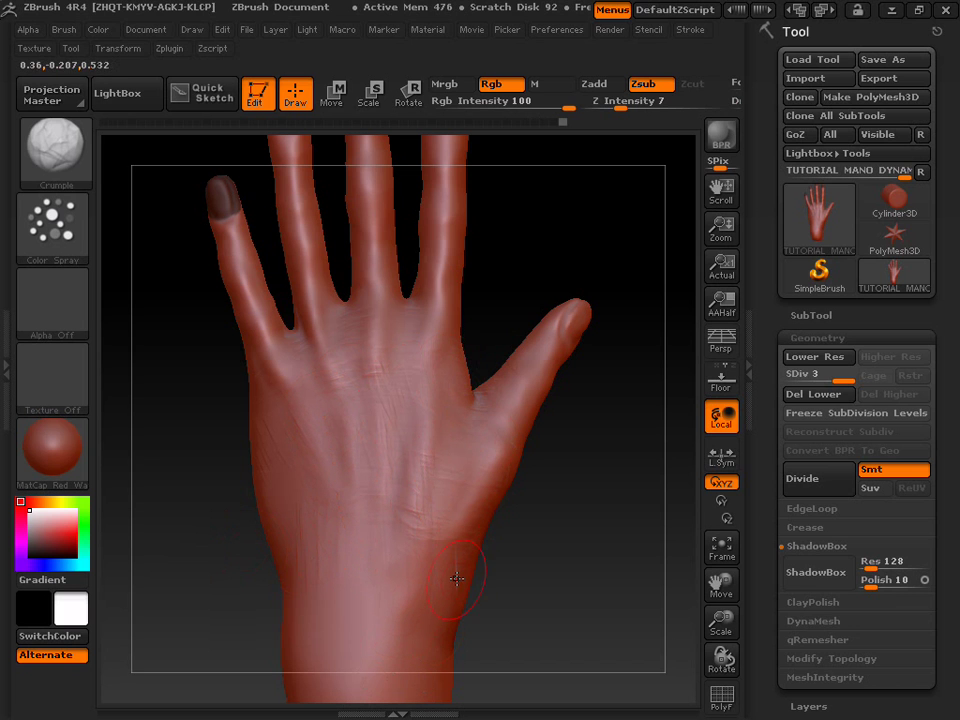
pyautogui.moveTo(462, 469)
pyautogui.mouseDown()
pyautogui.moveTo(449, 470)
pyautogui.moveTo(445, 533)
pyautogui.mouseUp()
pyautogui.moveTo(358, 530); pyautogui.dragTo(367, 627)
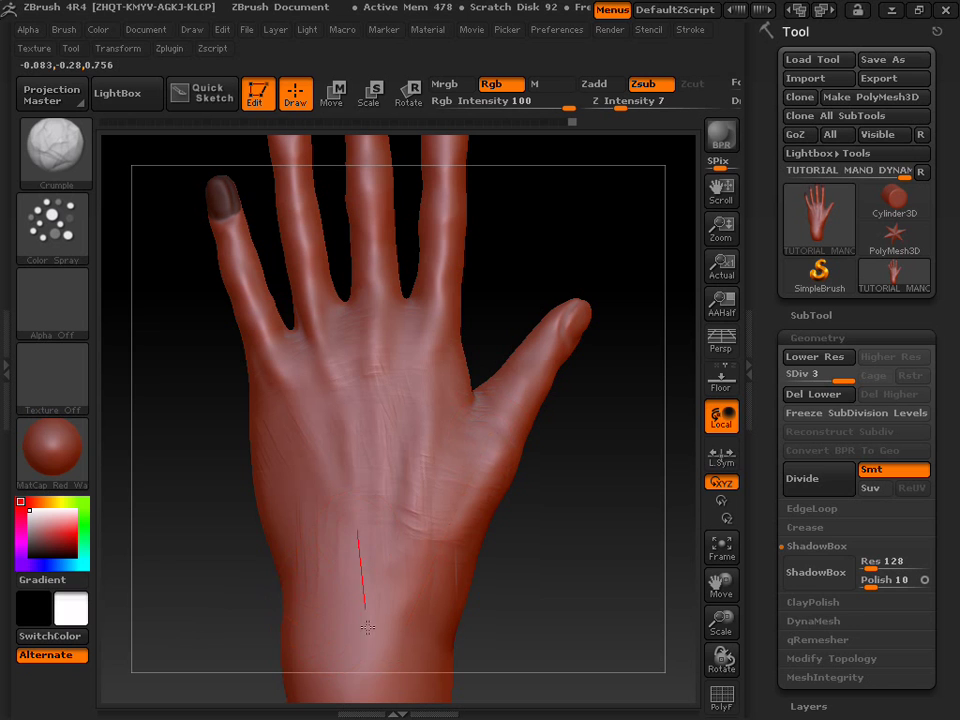
pyautogui.moveTo(330, 590); pyautogui.dragTo(299, 482)
pyautogui.moveTo(376, 649); pyautogui.dragTo(381, 546)
pyautogui.moveTo(385, 440); pyautogui.dragTo(340, 412)
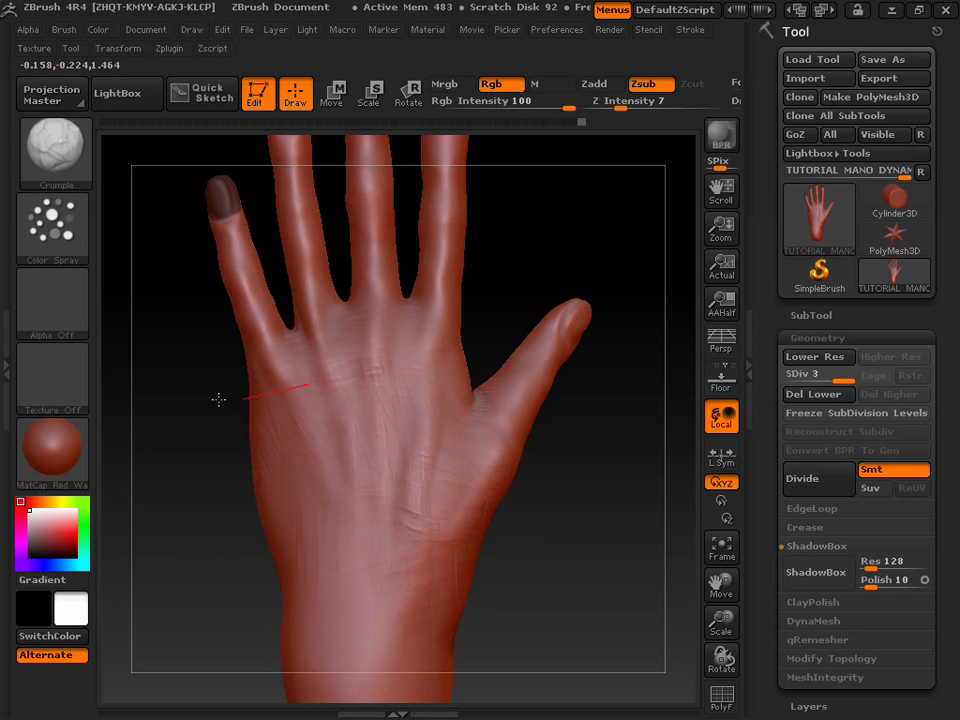
pyautogui.moveTo(319, 381); pyautogui.dragTo(266, 370)
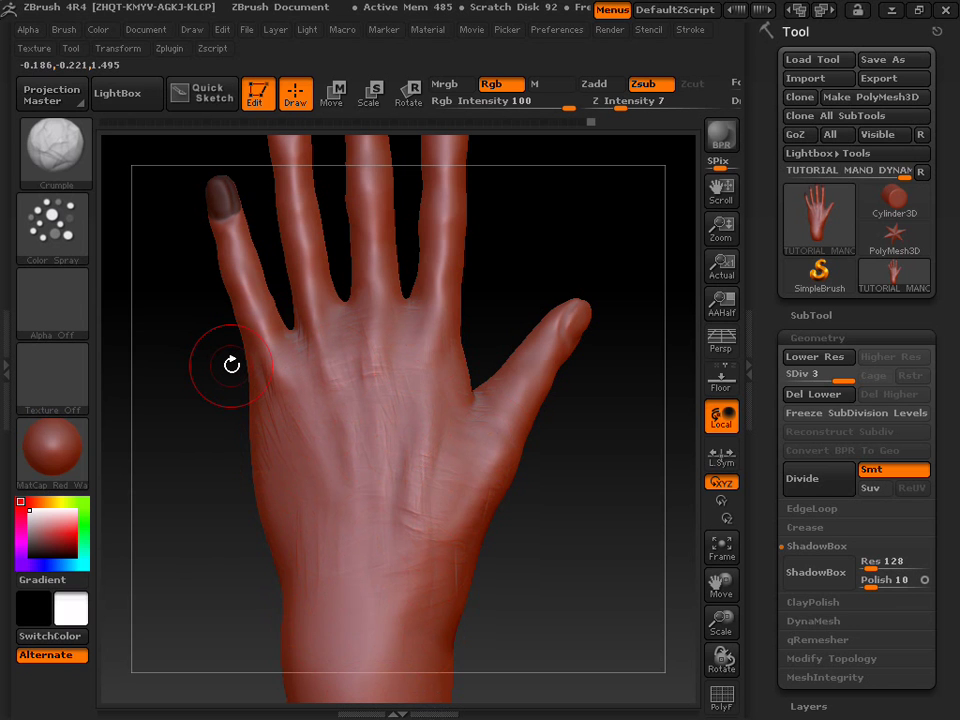
# Shrink the brush further and paint the thumbnail dark to match the other nails
pyautogui.moveTo(557, 519); pyautogui.dragTo(541, 518)
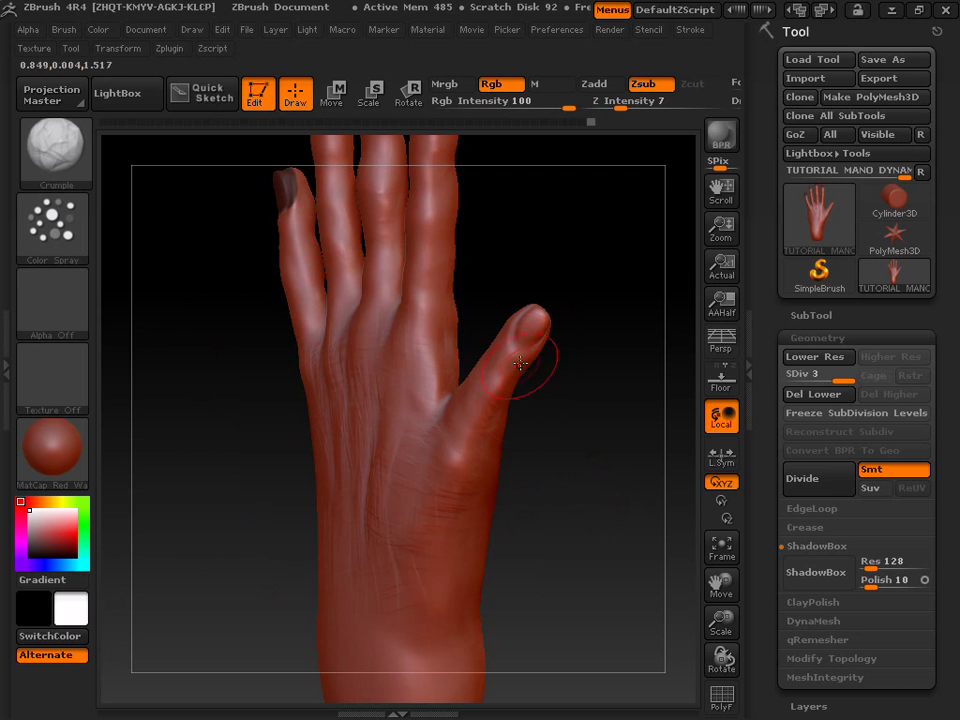
pyautogui.press('s')
pyautogui.moveTo(583, 447); pyautogui.dragTo(568, 447)
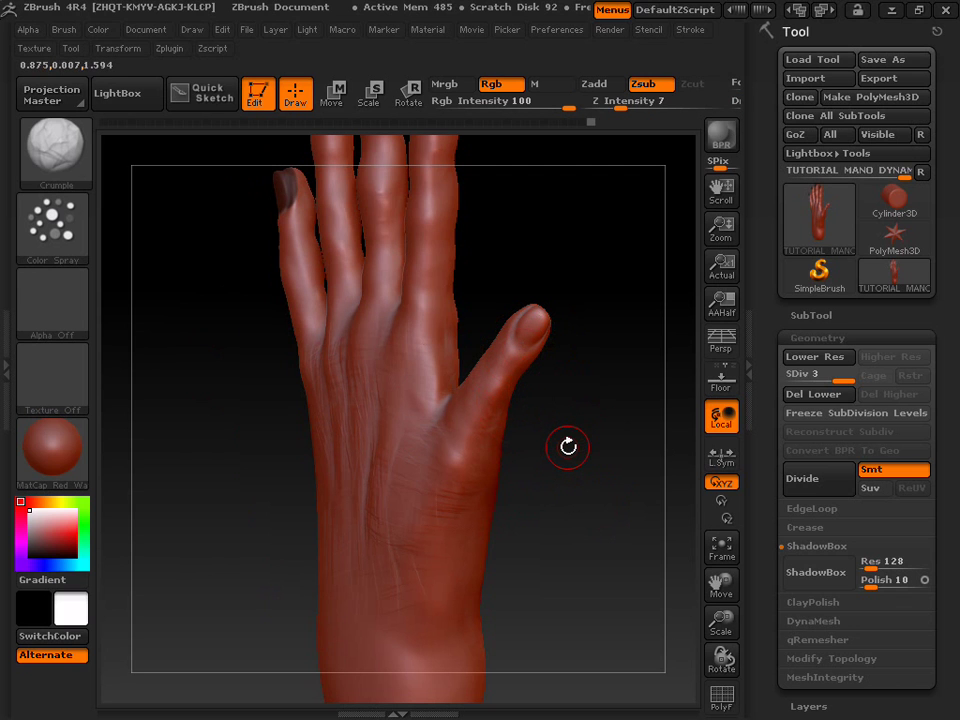
pyautogui.keyDown('ctrl'); pyautogui.moveTo(540, 325); pyautogui.dragTo(524, 320); pyautogui.keyUp('ctrl')
pyautogui.moveTo(611, 349)
pyautogui.mouseDown()
pyautogui.moveTo(541, 360)
pyautogui.moveTo(642, 367)
pyautogui.mouseUp()
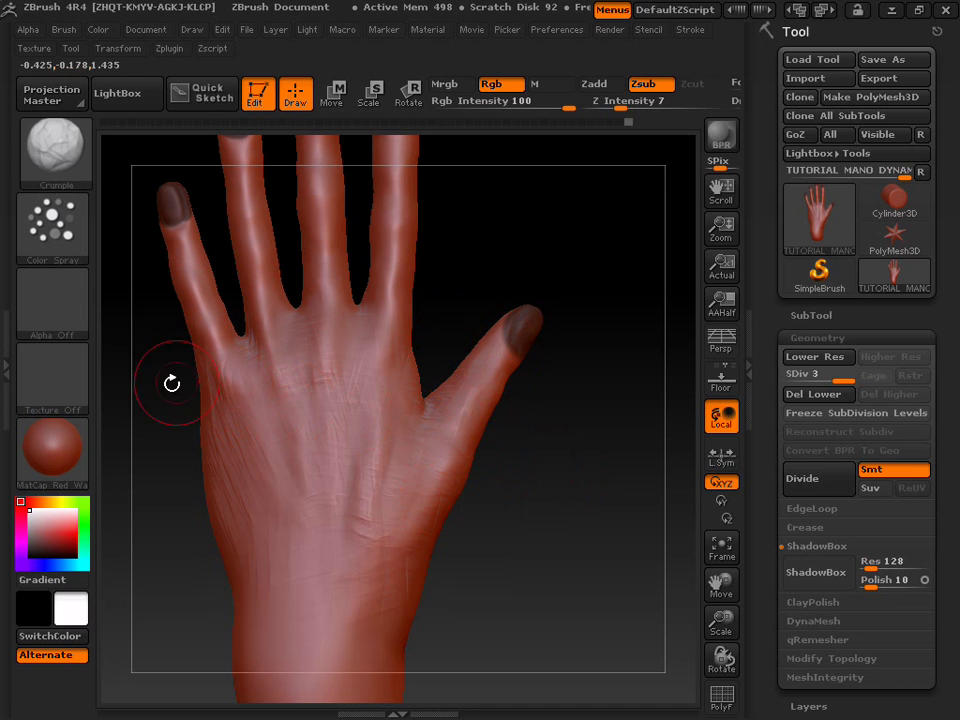
# Add Crumple wrinkles on the back of the hand near the wrist and thumb base
pyautogui.moveTo(603, 492); pyautogui.dragTo(664, 499)
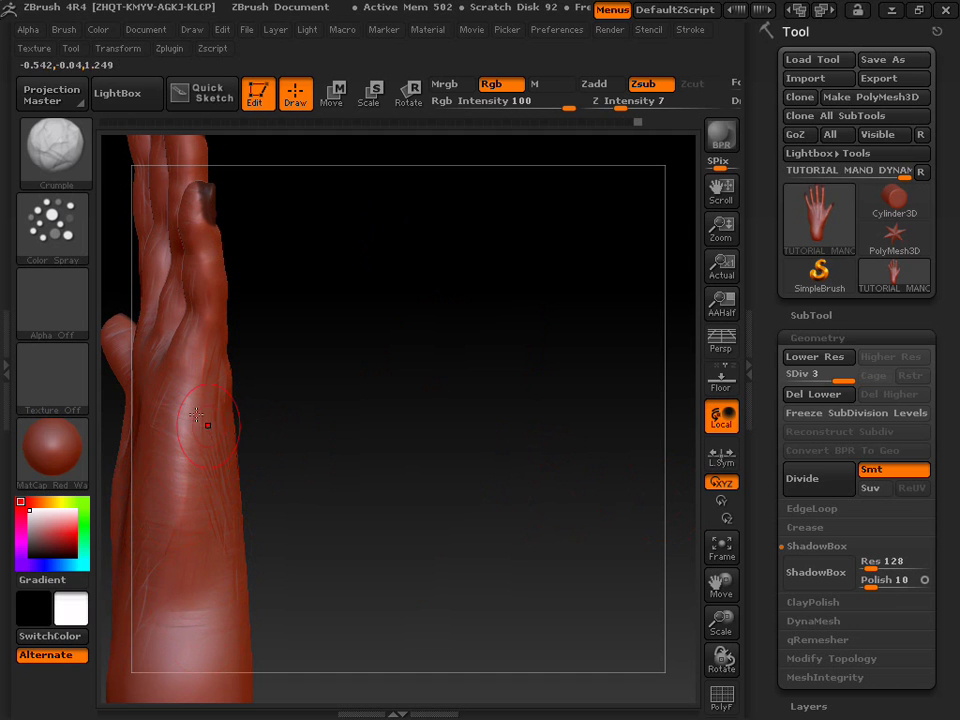
pyautogui.moveTo(370, 437); pyautogui.dragTo(280, 395)
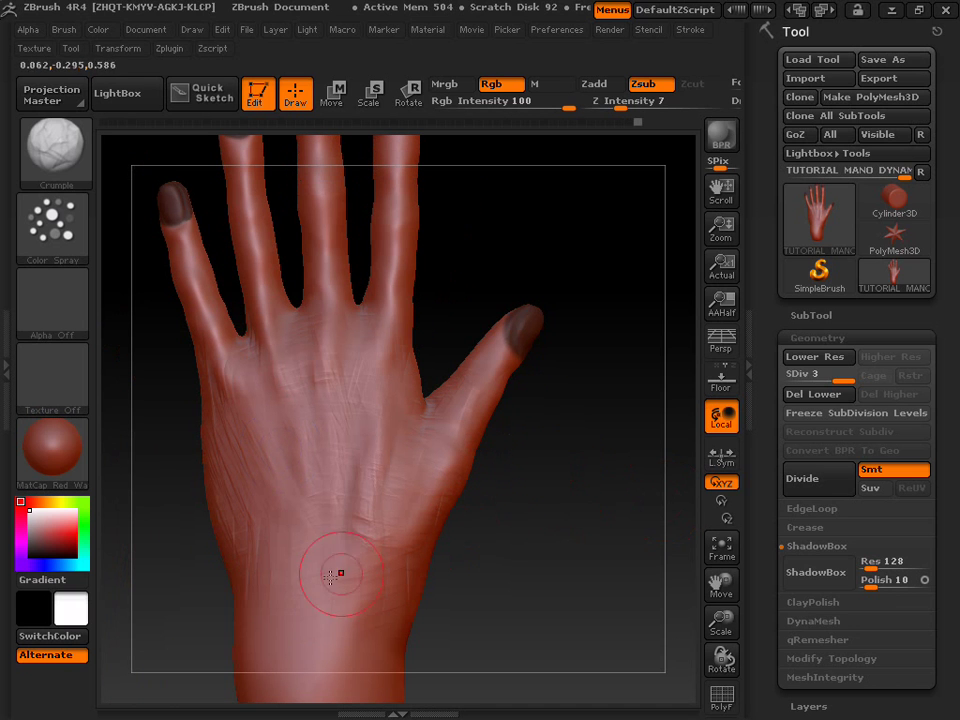
pyautogui.moveTo(287, 525); pyautogui.dragTo(299, 598)
pyautogui.moveTo(315, 545); pyautogui.dragTo(326, 700)
pyautogui.moveTo(310, 508); pyautogui.dragTo(310, 583)
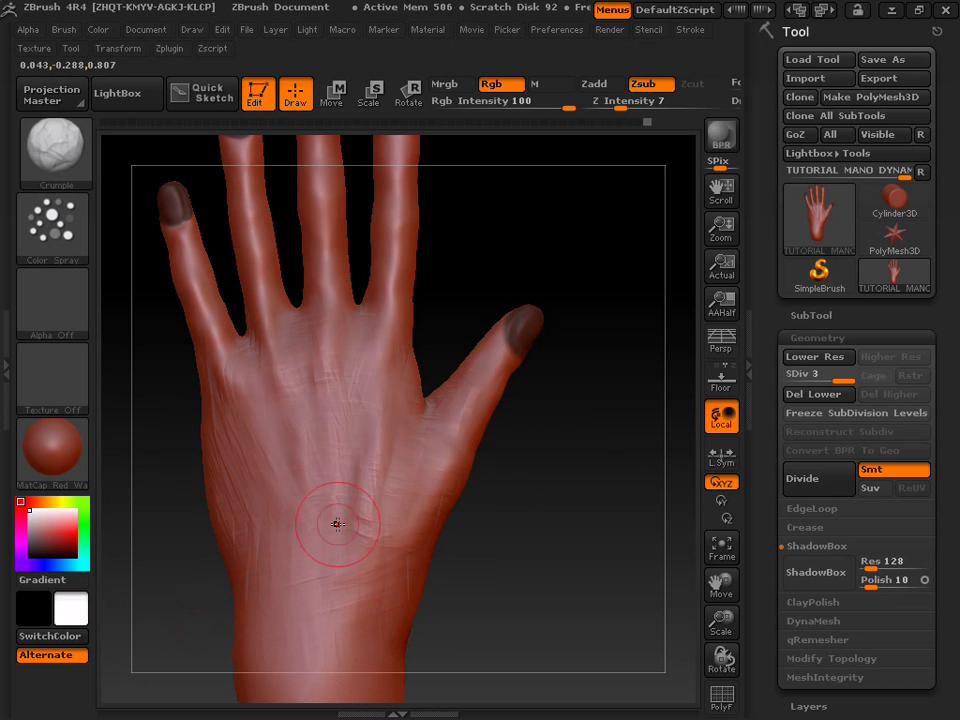
pyautogui.moveTo(416, 493); pyautogui.dragTo(376, 642)
pyautogui.moveTo(450, 460); pyautogui.dragTo(412, 560)
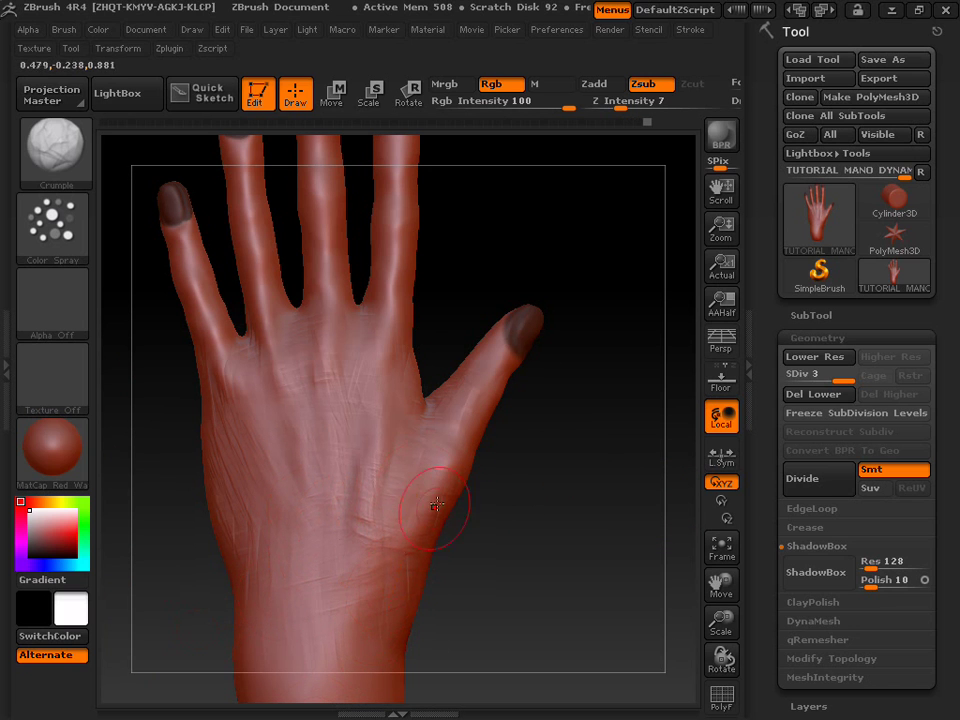
# Rotate to inspect the new wrinkles, then return to Crumple at Z Intensity 7
pyautogui.moveTo(482, 561)
pyautogui.mouseDown()
pyautogui.moveTo(443, 536)
pyautogui.moveTo(637, 597)
pyautogui.mouseUp()
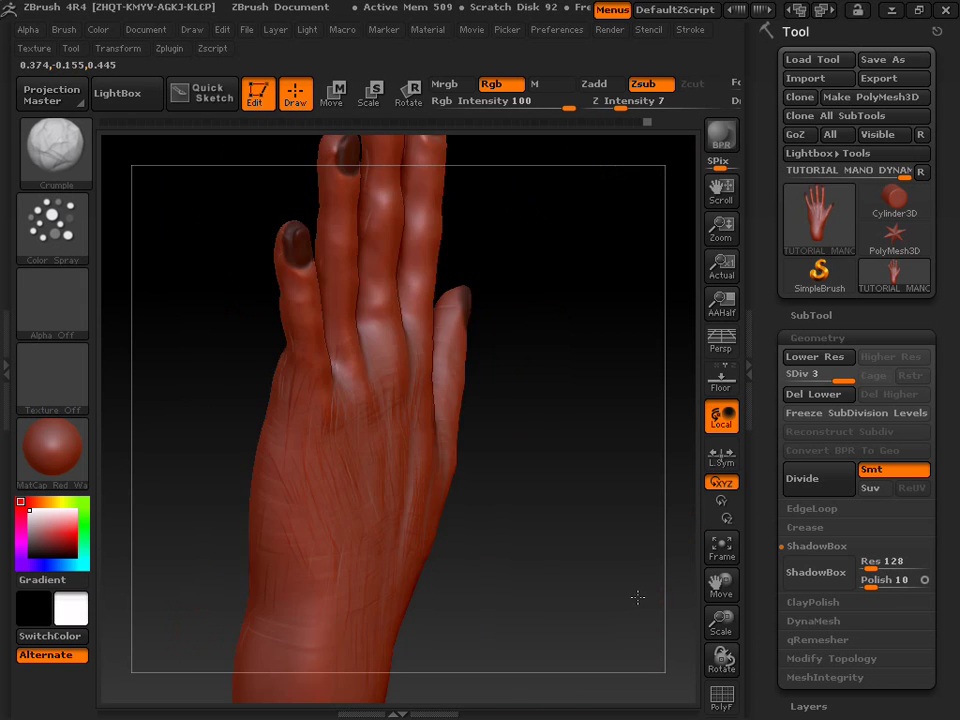
pyautogui.moveTo(576, 595); pyautogui.dragTo(353, 541)
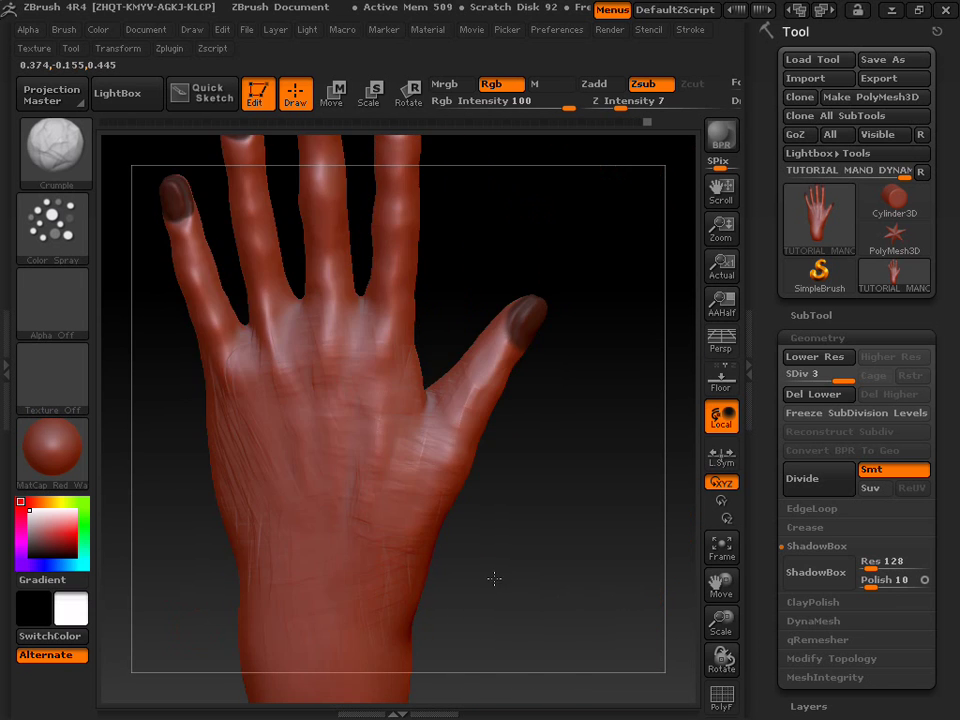
pyautogui.keyDown('shift'); pyautogui.moveTo(285, 467); pyautogui.dragTo(343, 467); pyautogui.keyUp('shift')
pyautogui.press('alt')
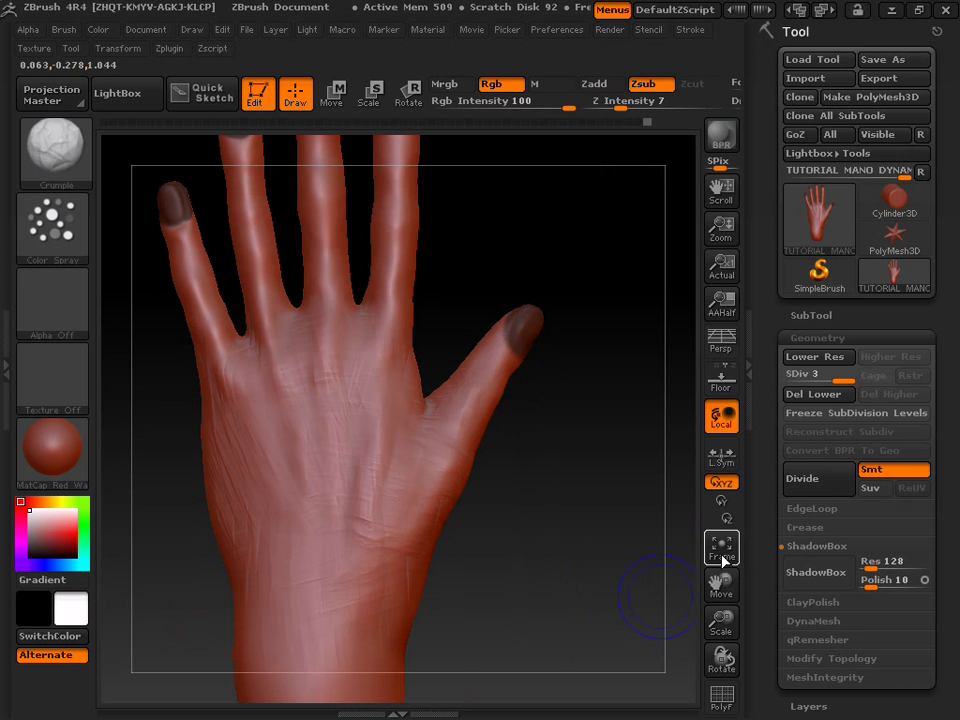
# Fit the hand in view, zoom onto the fingers, and reduce the brush size
pyautogui.click(721, 548)
pyautogui.moveTo(713, 578)
pyautogui.mouseDown()
pyautogui.moveTo(716, 712)
pyautogui.moveTo(706, 690)
pyautogui.mouseUp()
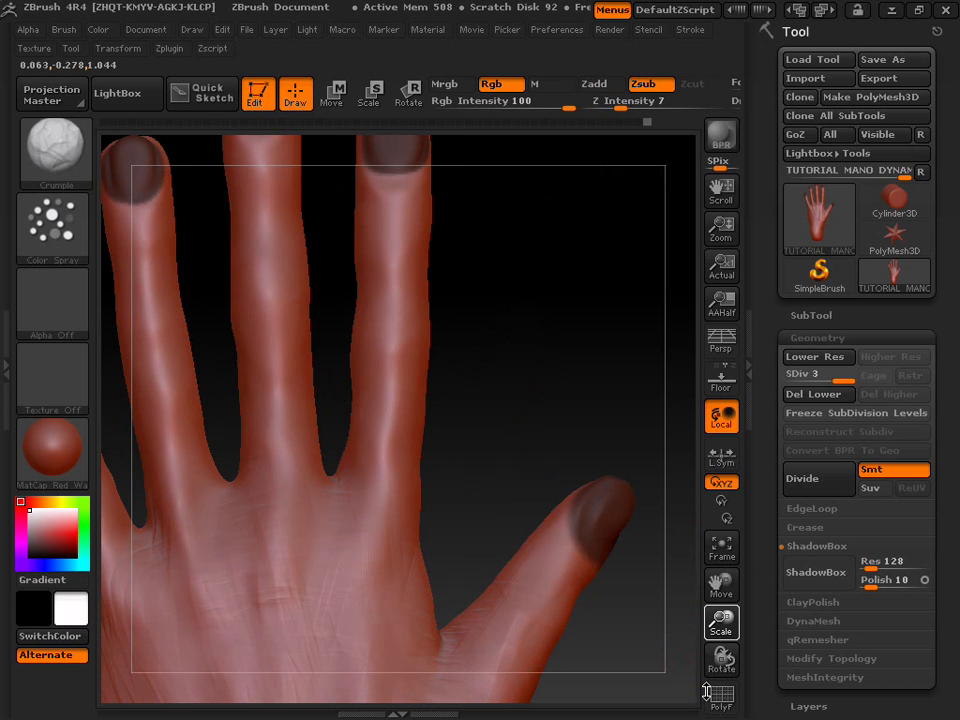
pyautogui.moveTo(710, 605)
pyautogui.mouseDown()
pyautogui.moveTo(714, 590)
pyautogui.moveTo(783, 572)
pyautogui.moveTo(758, 570)
pyautogui.mouseUp()
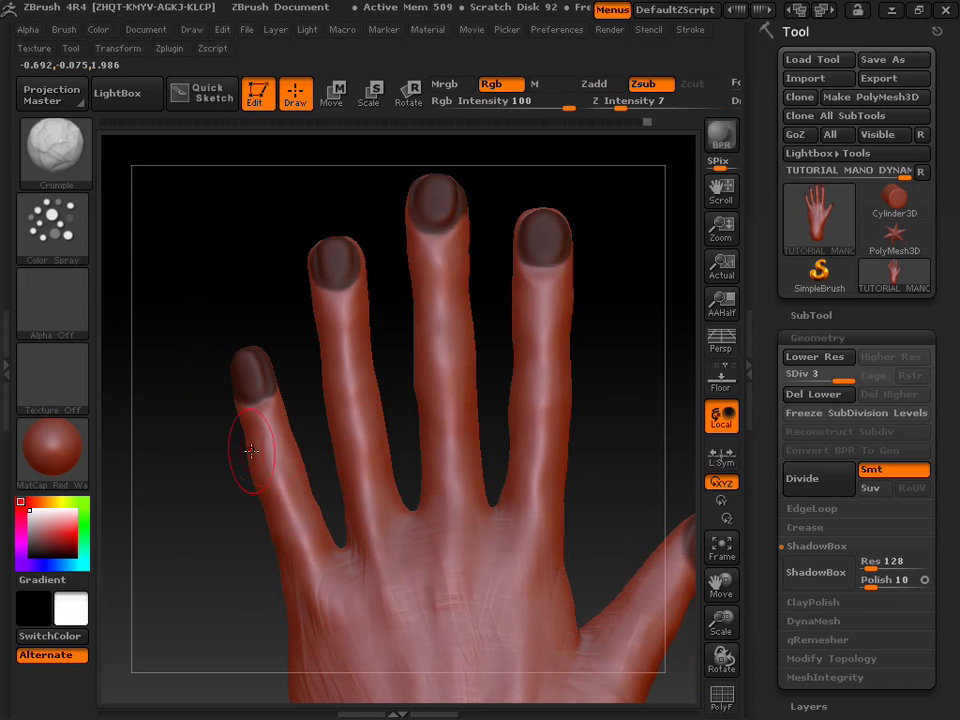
pyautogui.press('s')
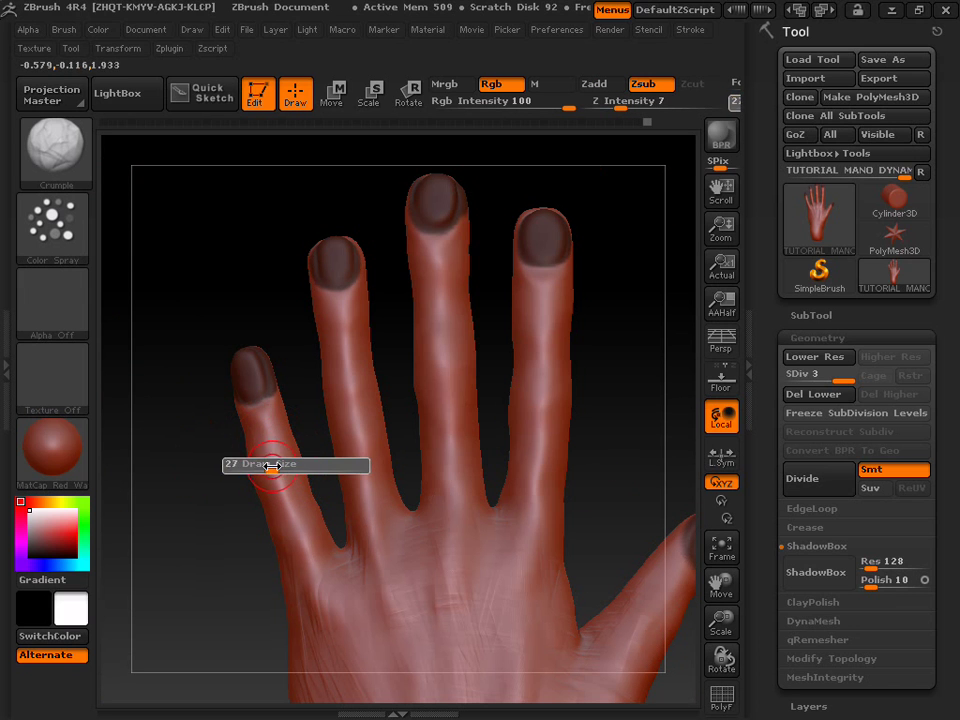
pyautogui.moveTo(278, 462); pyautogui.dragTo(265, 435)
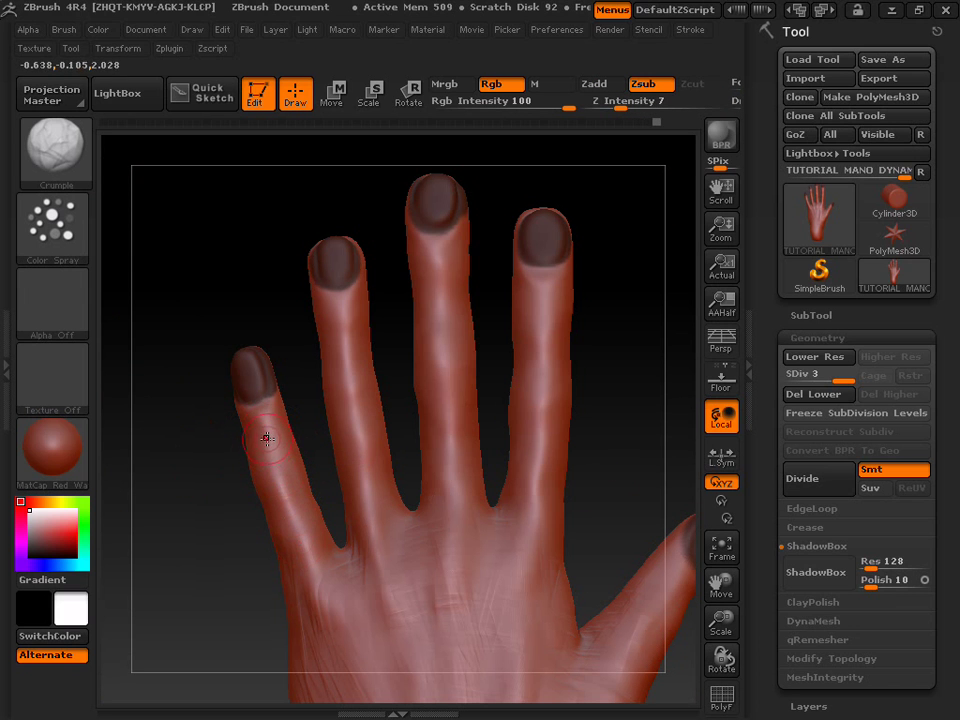
# Stroke fine Crumple wrinkles along the little and ring fingers, then rotate to check them
pyautogui.moveTo(282, 470)
pyautogui.mouseDown()
pyautogui.moveTo(260, 460)
pyautogui.moveTo(175, 335)
pyautogui.mouseUp()
pyautogui.moveTo(247, 522); pyautogui.dragTo(301, 554)
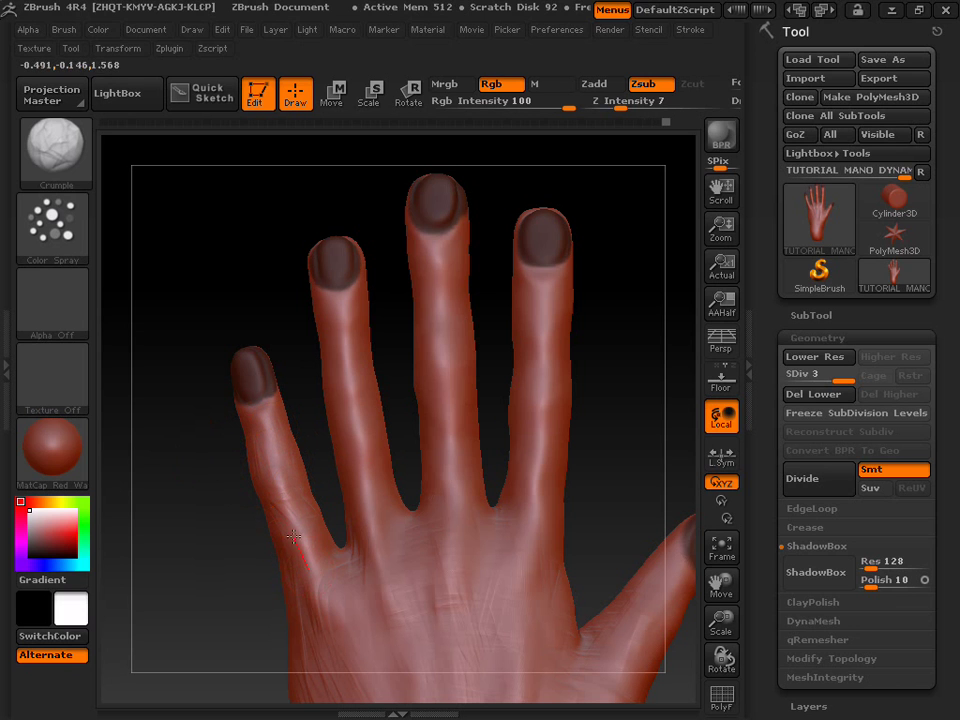
pyautogui.moveTo(267, 492); pyautogui.dragTo(280, 510)
pyautogui.moveTo(261, 572); pyautogui.dragTo(270, 496)
pyautogui.moveTo(224, 424); pyautogui.dragTo(214, 480)
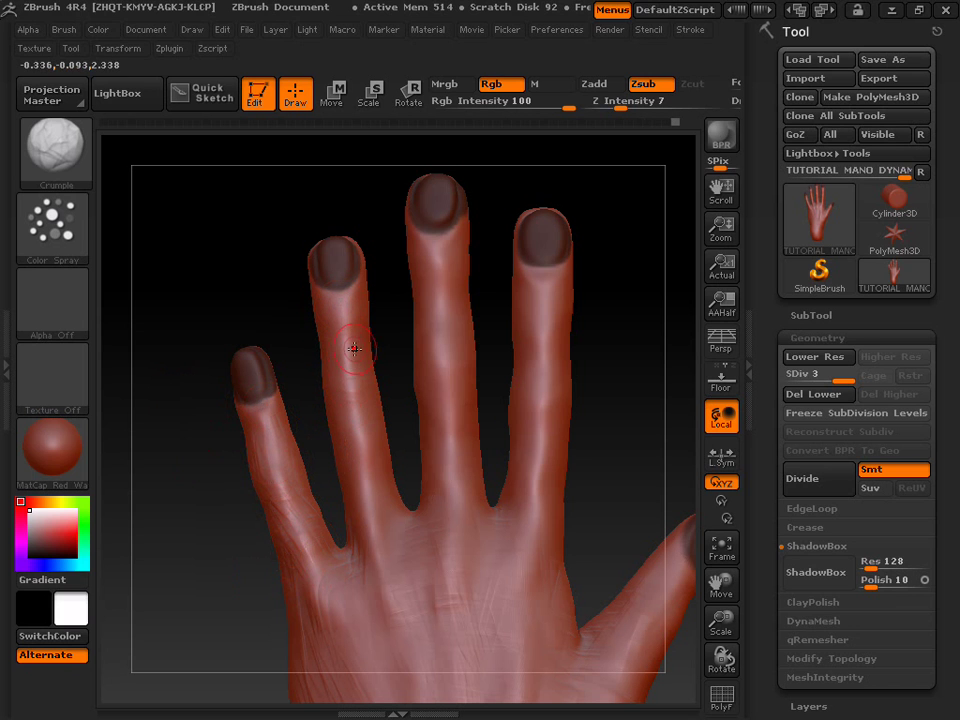
pyautogui.moveTo(304, 420); pyautogui.dragTo(310, 450)
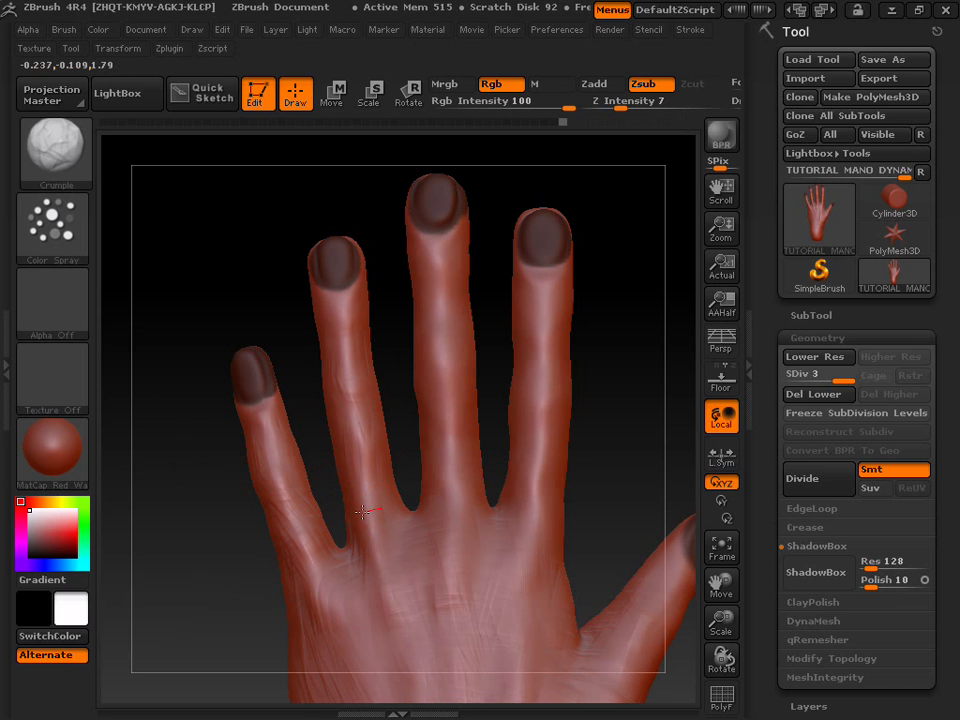
pyautogui.moveTo(330, 297)
pyautogui.mouseDown()
pyautogui.moveTo(337, 373)
pyautogui.moveTo(347, 313)
pyautogui.mouseUp()
pyautogui.moveTo(278, 311); pyautogui.dragTo(368, 437)
pyautogui.moveTo(383, 575); pyautogui.dragTo(392, 561)
pyautogui.moveTo(407, 617); pyautogui.dragTo(405, 600)
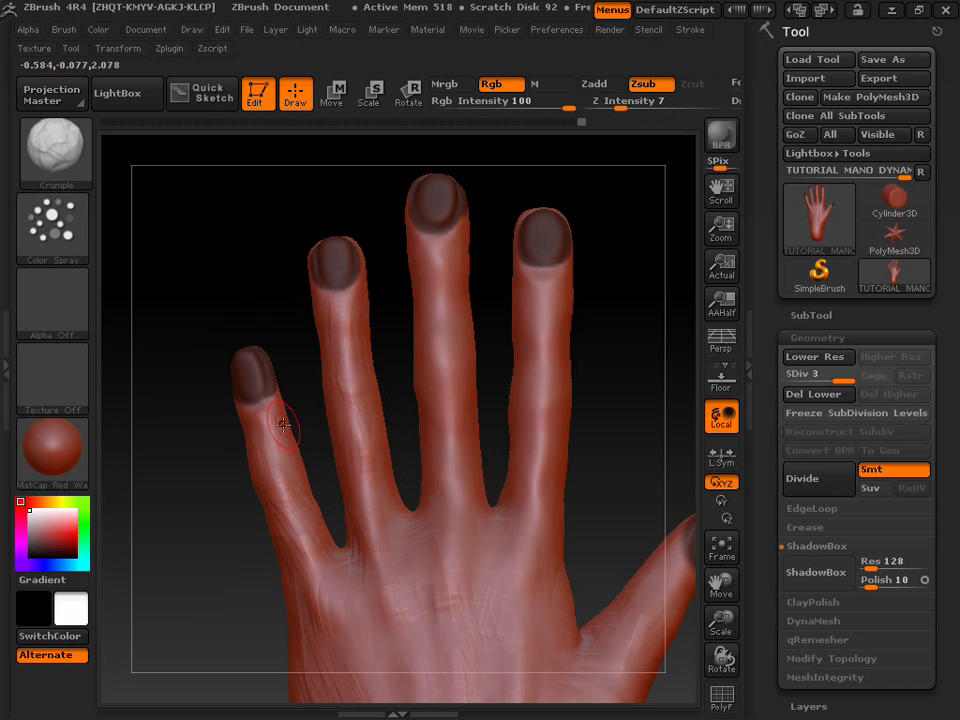
pyautogui.moveTo(255, 259)
pyautogui.mouseDown()
pyautogui.moveTo(300, 261)
pyautogui.moveTo(252, 256)
pyautogui.moveTo(191, 223)
pyautogui.mouseUp()
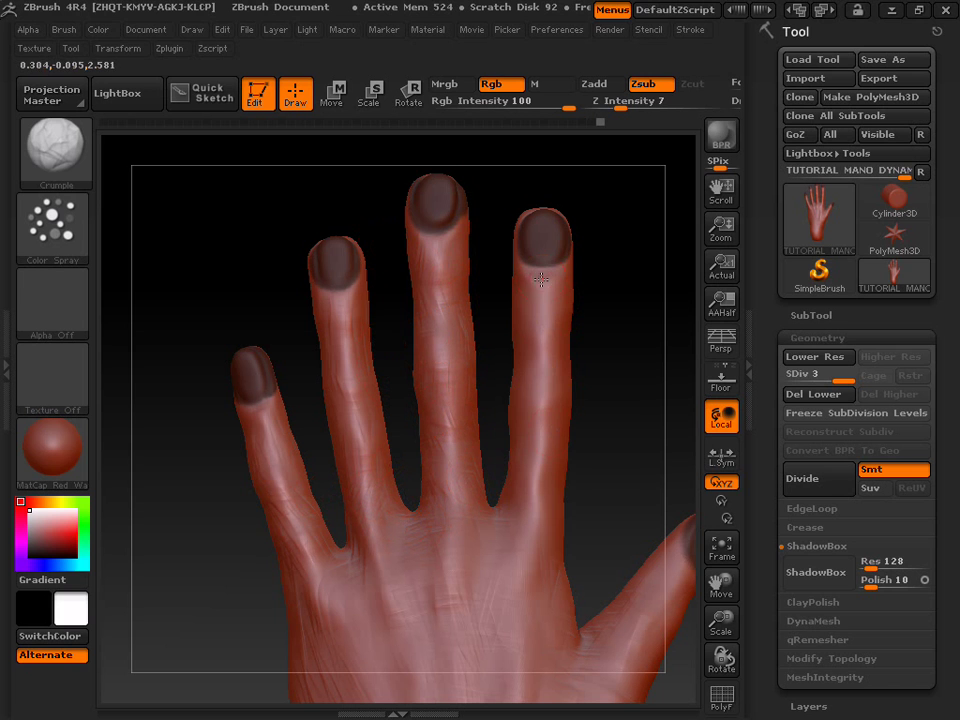
# Add Crumple wrinkles from the base up the index finger, then pan the thumb into view
pyautogui.moveTo(544, 453); pyautogui.dragTo(557, 299)
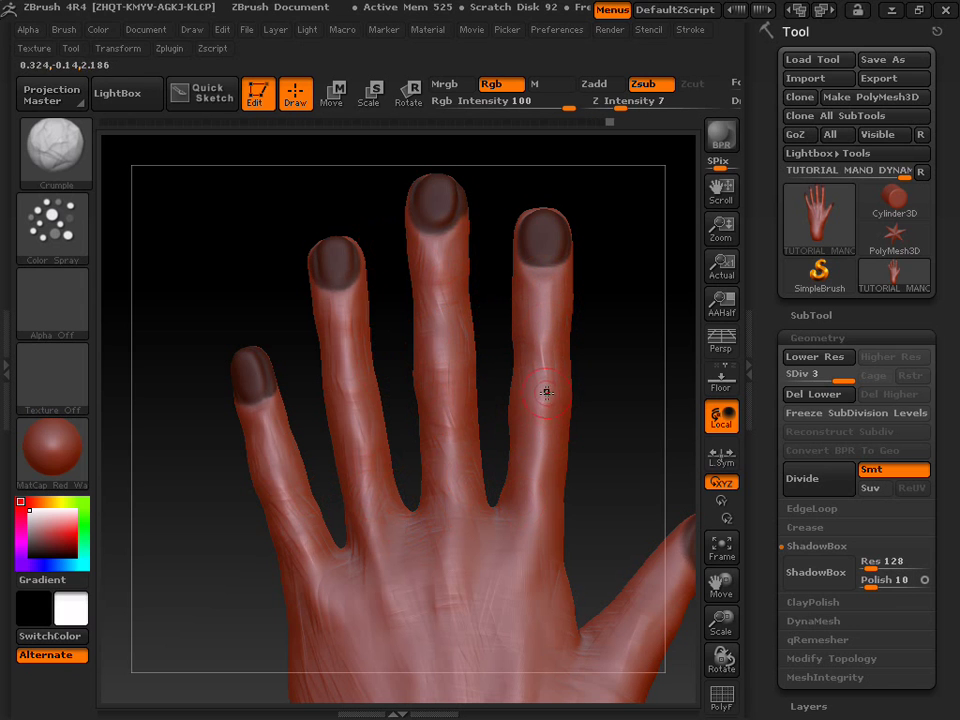
pyautogui.moveTo(521, 568); pyautogui.dragTo(567, 435)
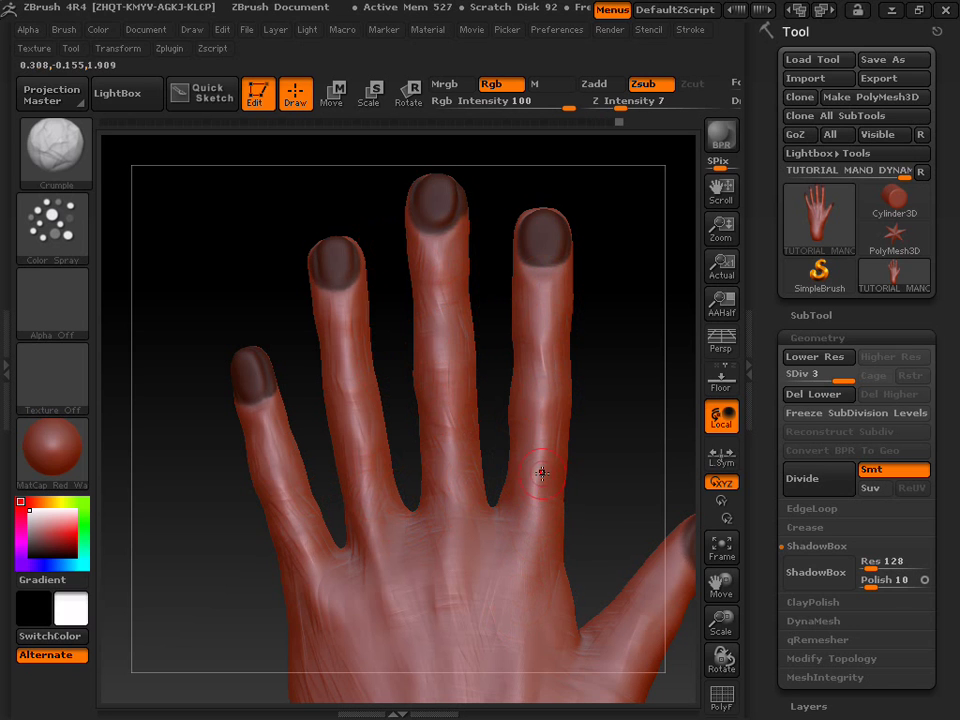
pyautogui.moveTo(546, 451); pyautogui.dragTo(539, 621)
pyautogui.moveTo(559, 468); pyautogui.dragTo(549, 364)
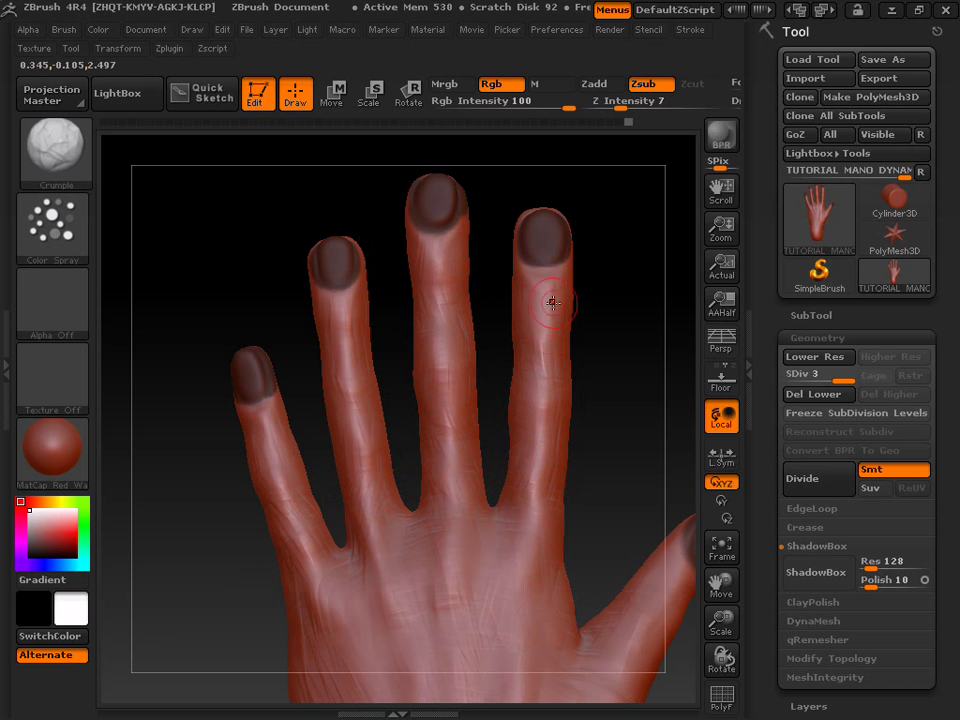
pyautogui.moveTo(721, 585)
pyautogui.mouseDown()
pyautogui.moveTo(628, 582)
pyautogui.moveTo(536, 294)
pyautogui.moveTo(487, 301)
pyautogui.moveTo(651, 454)
pyautogui.mouseUp()
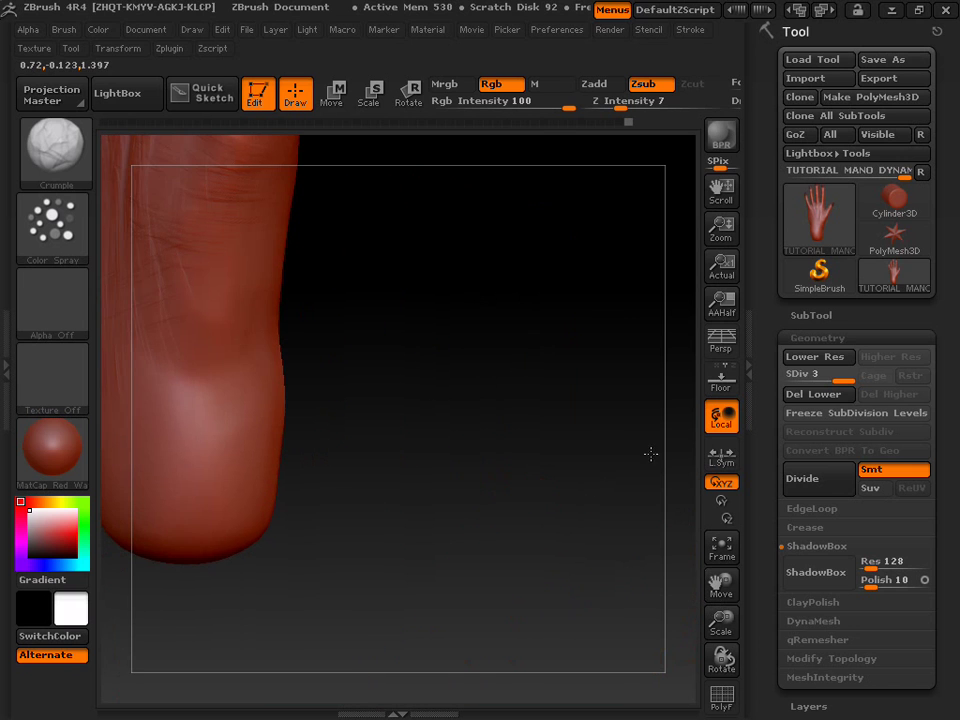
pyautogui.click(721, 546)
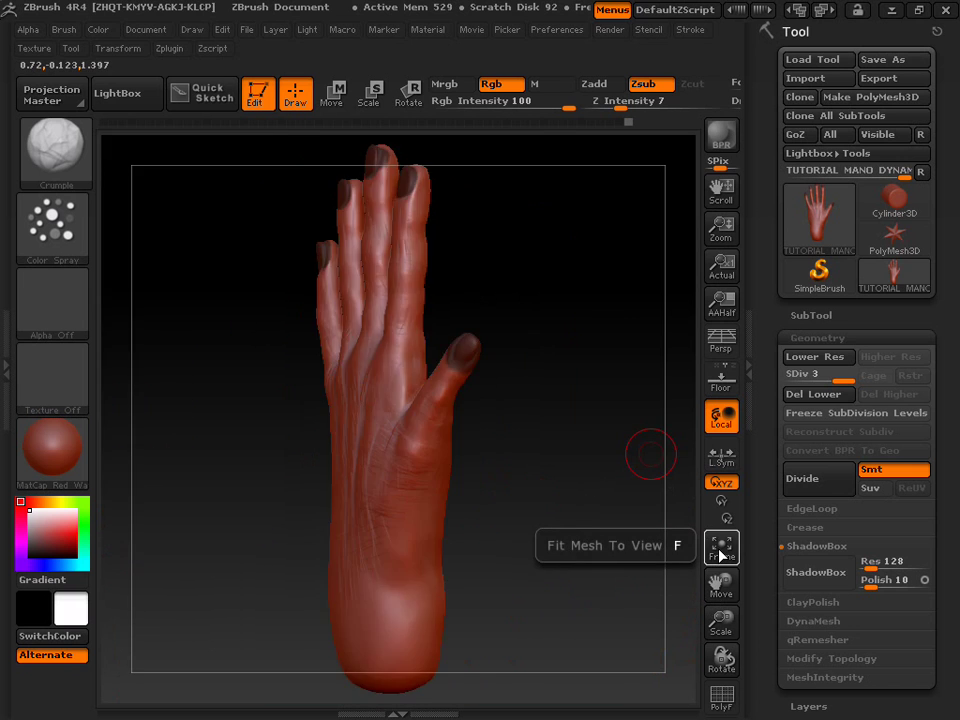
pyautogui.moveTo(595, 432)
pyautogui.mouseDown()
pyautogui.moveTo(563, 456)
pyautogui.moveTo(422, 313)
pyautogui.mouseUp()
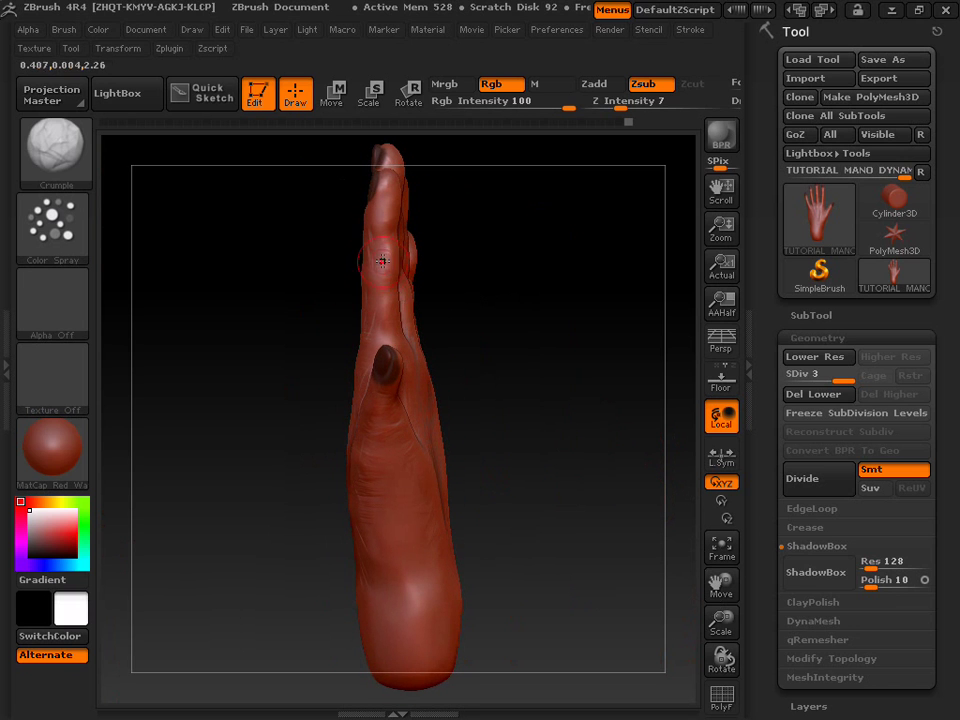
pyautogui.moveTo(493, 336)
pyautogui.mouseDown()
pyautogui.moveTo(414, 311)
pyautogui.moveTo(540, 347)
pyautogui.moveTo(501, 401)
pyautogui.moveTo(514, 405)
pyautogui.moveTo(506, 403)
pyautogui.mouseUp()
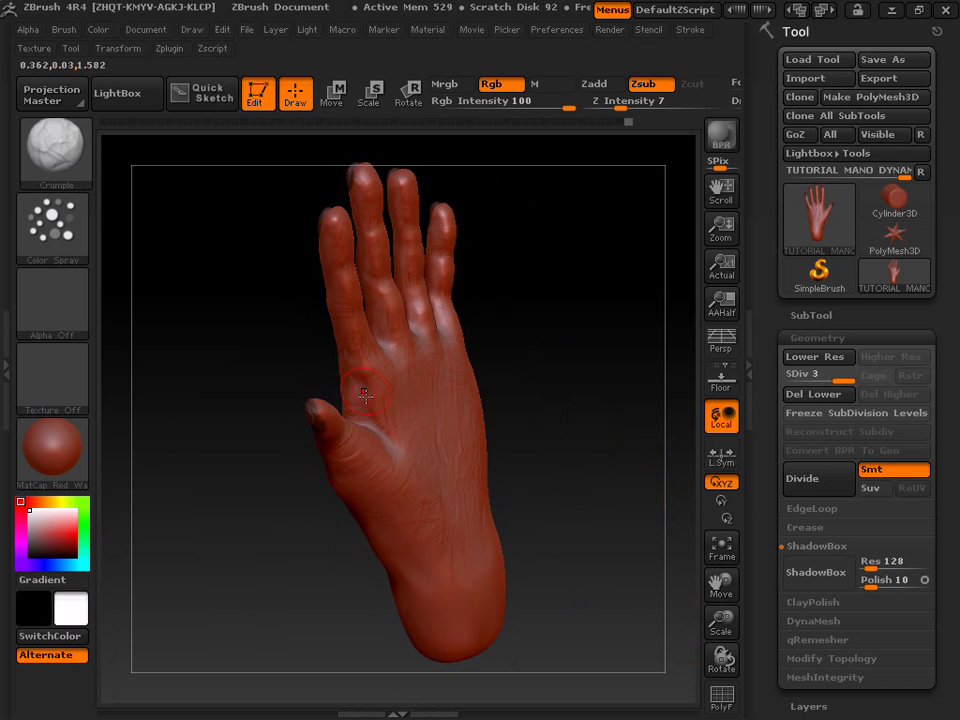
pyautogui.moveTo(306, 379); pyautogui.dragTo(568, 415)
pyautogui.moveTo(619, 371)
pyautogui.mouseDown()
pyautogui.moveTo(690, 368)
pyautogui.moveTo(530, 282)
pyautogui.moveTo(626, 282)
pyautogui.mouseUp()
pyautogui.moveTo(538, 272)
pyautogui.mouseDown()
pyautogui.moveTo(523, 291)
pyautogui.moveTo(320, 253)
pyautogui.mouseUp()
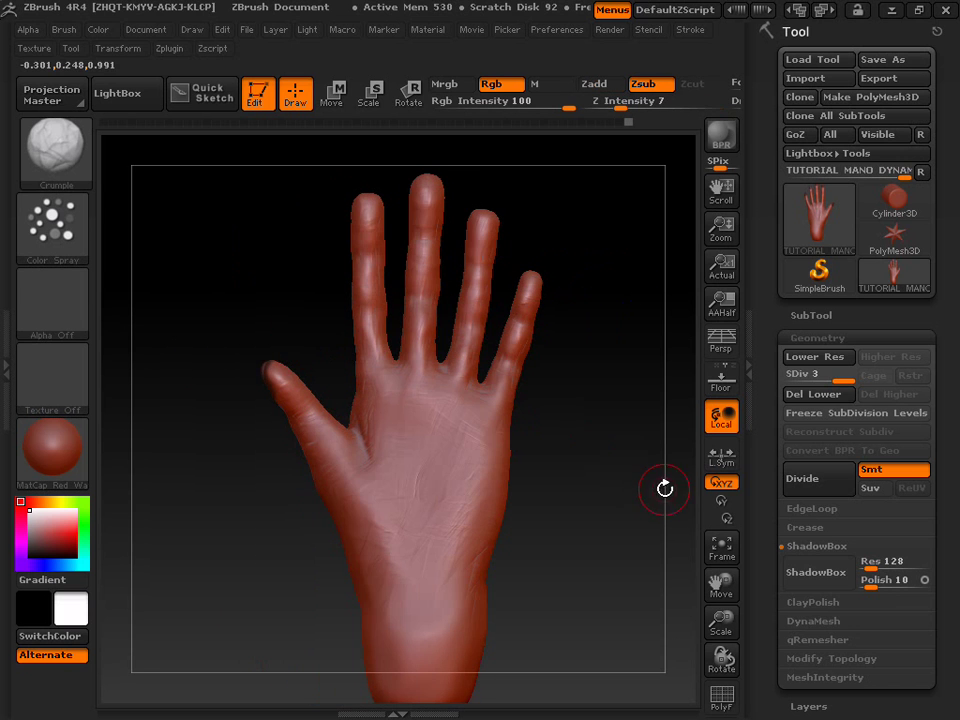
pyautogui.click(721, 546)
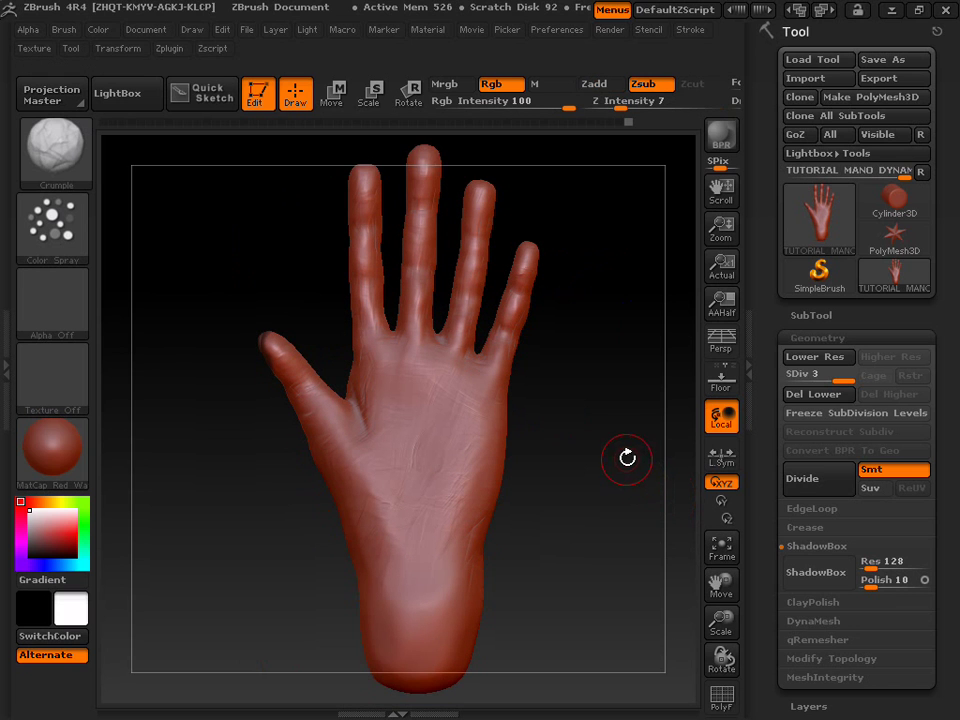
pyautogui.moveTo(721, 583); pyautogui.dragTo(724, 666)
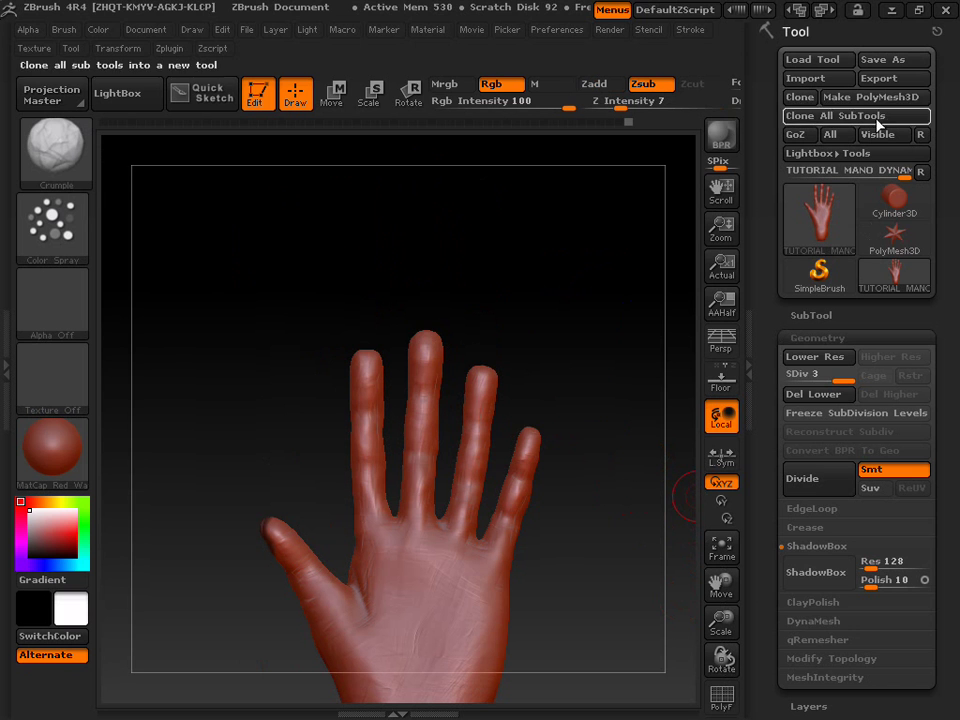
# Hide ZBrush and bring up the Camtasia recorder controls from the taskbar
pyautogui.click(891, 12)
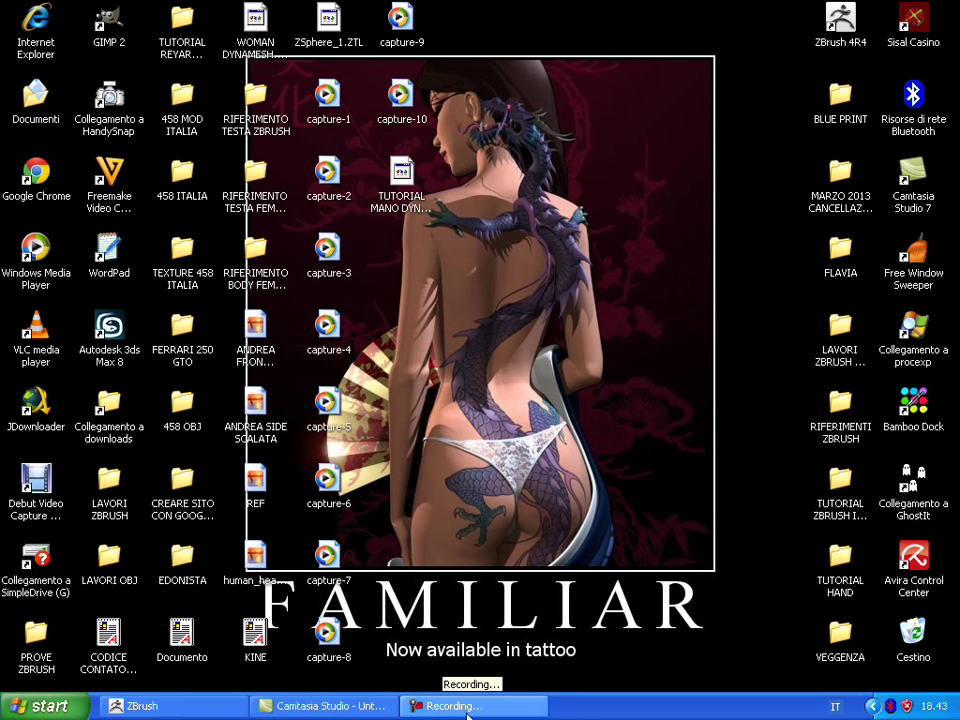
pyautogui.click(467, 714)
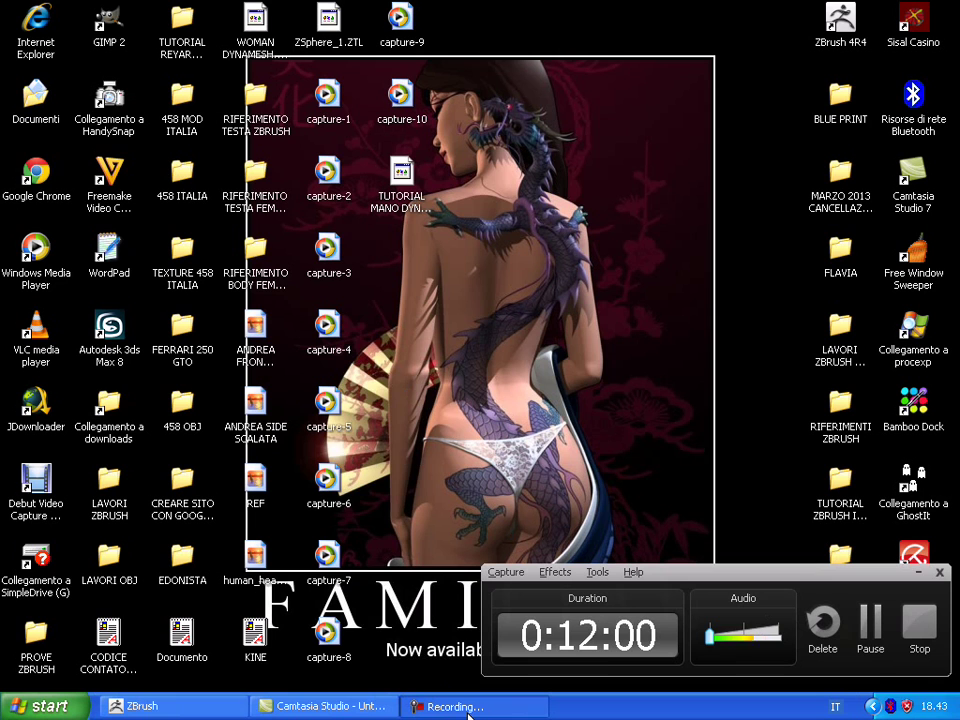